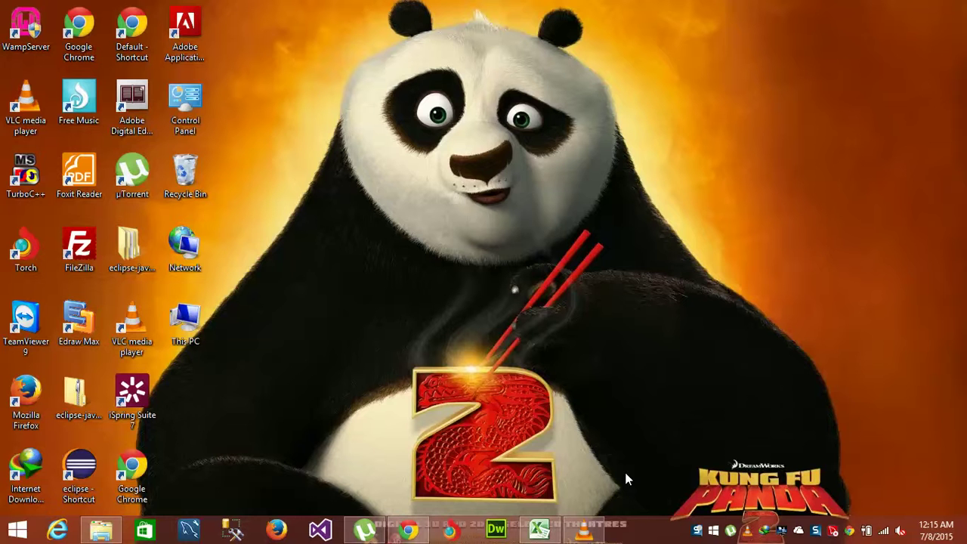
Maximize the 04-LookupFunctions workbook and move along the first employee row to cell M1 (2.91%)
click(539, 530)
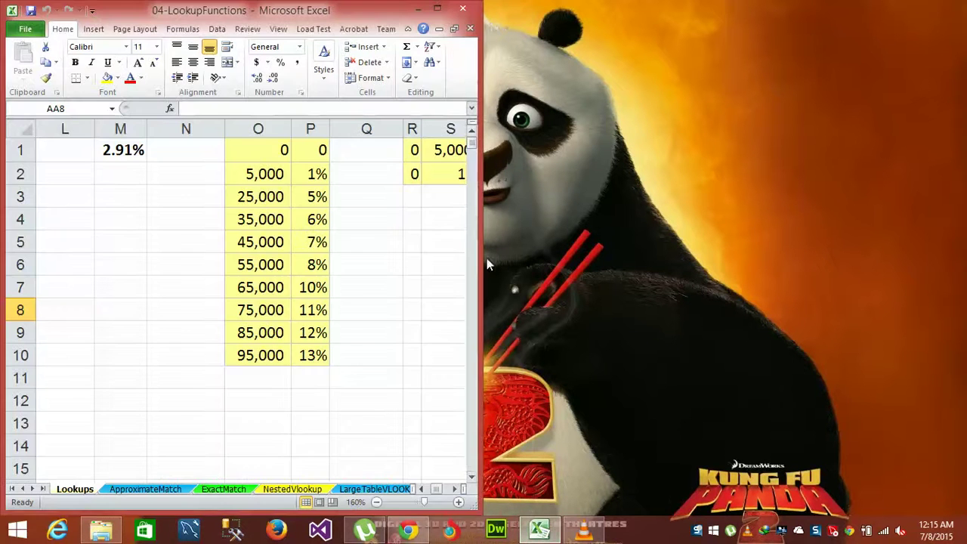
click(437, 9)
click(444, 207)
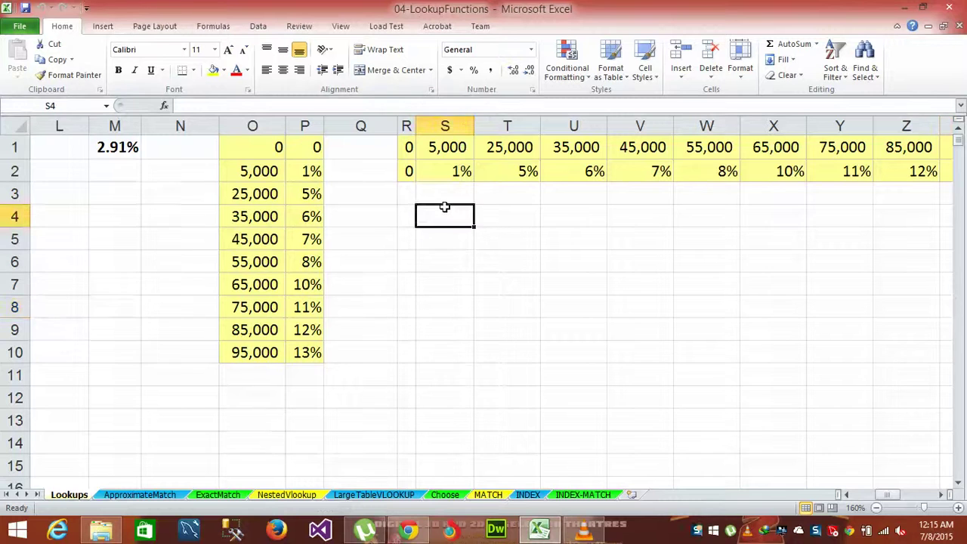
key(Left)
key(Left)
key(Left)
key(Left)
key(Left)
key(Left)
key(Left)
key(Left)
key(Left)
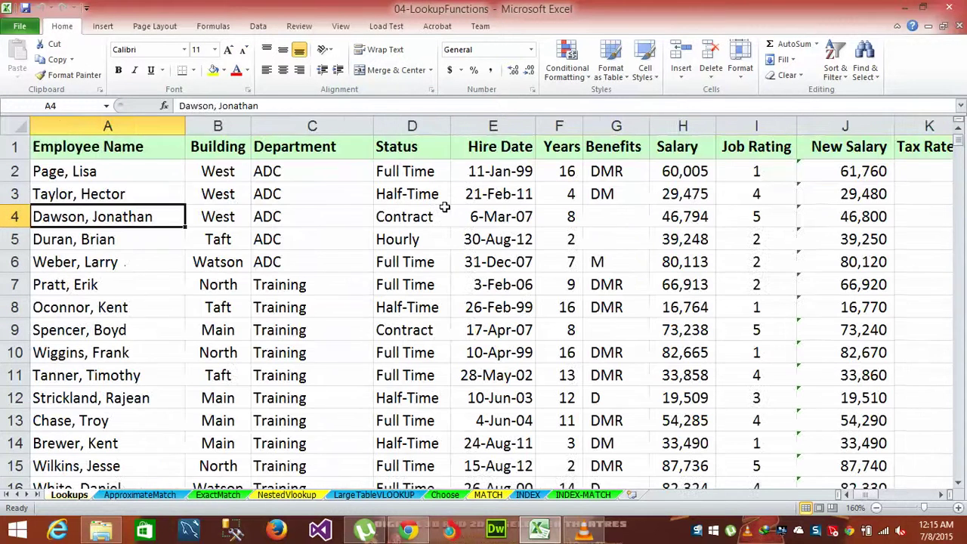
key(Up)
key(Up)
key(Right)
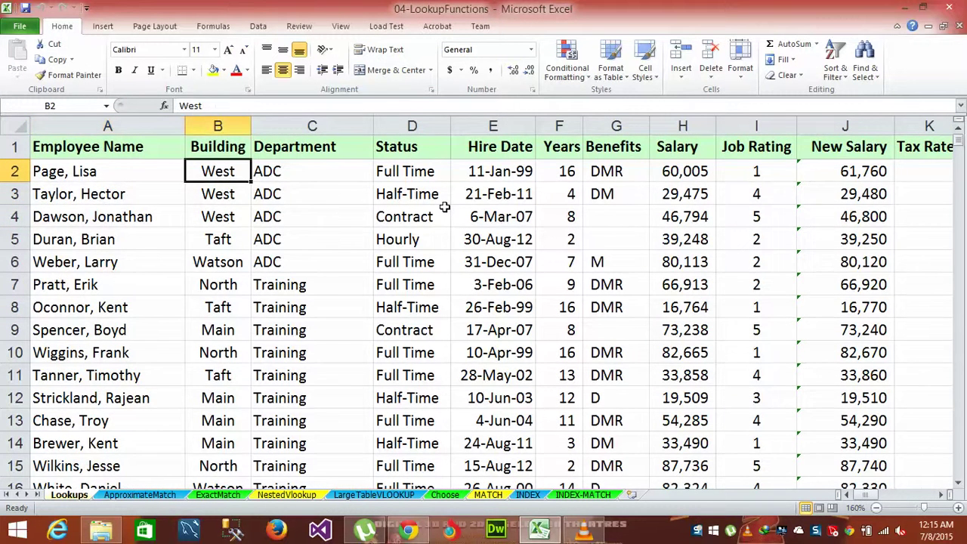
key(Right)
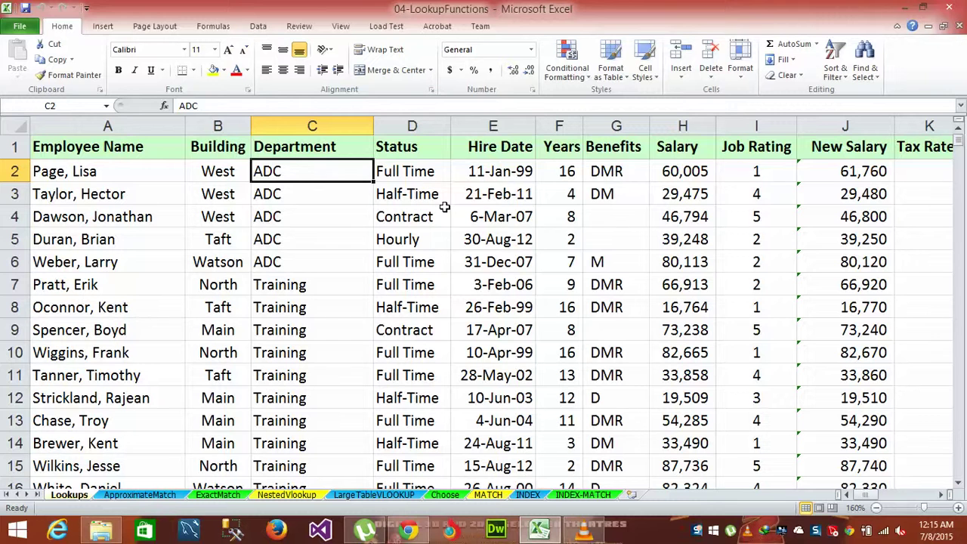
key(Right)
key(Right)
key(Right)
key(Right)
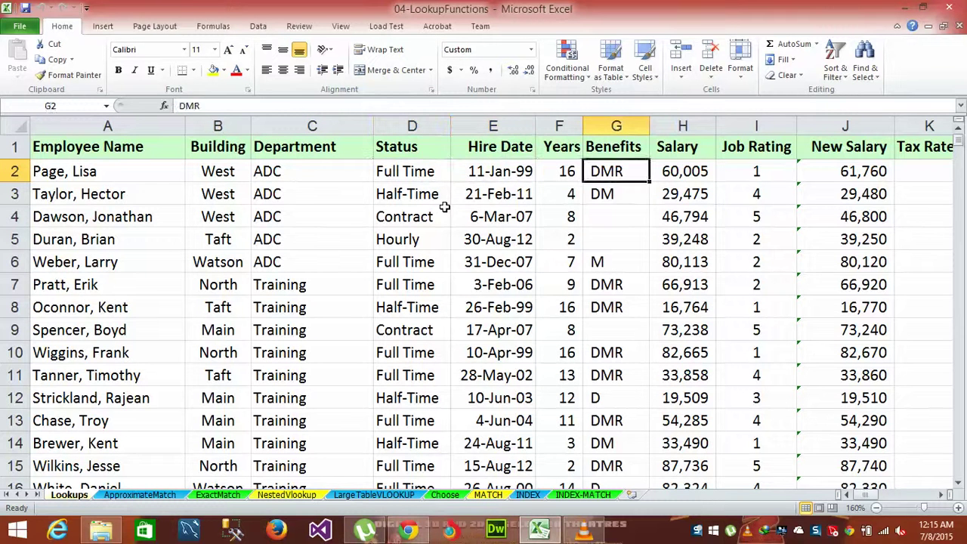
key(Right)
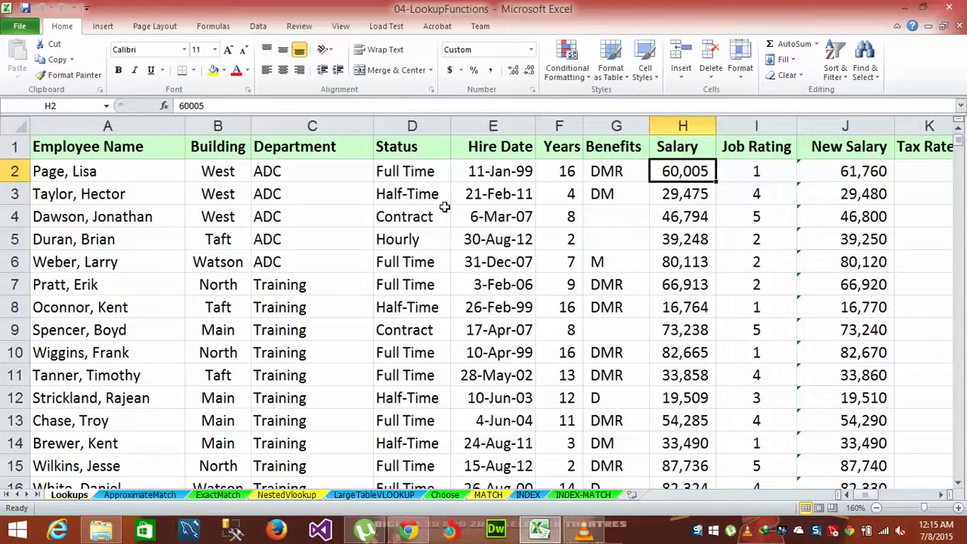
key(Right)
key(Right)
key(Right)
key(Right)
key(Up)
key(Right)
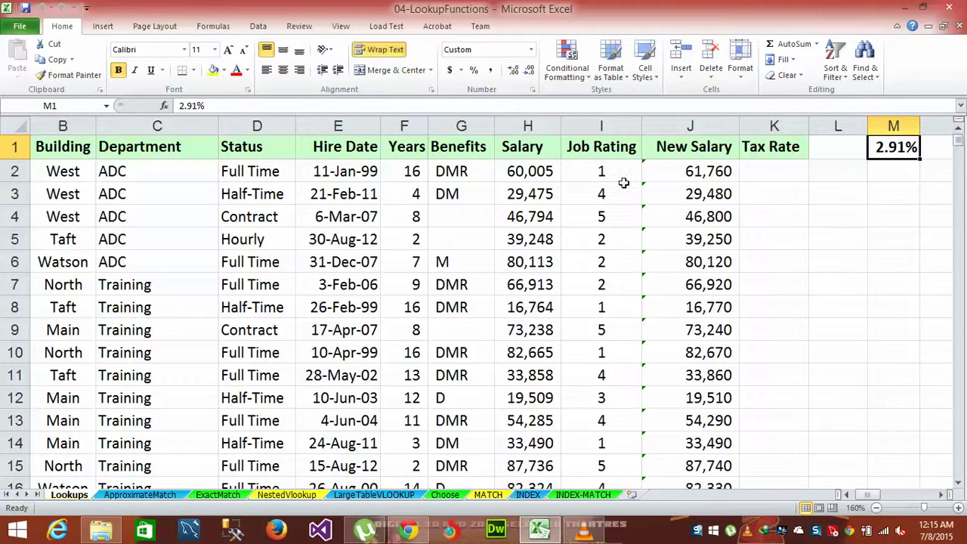
click(706, 171)
double_click(703, 172)
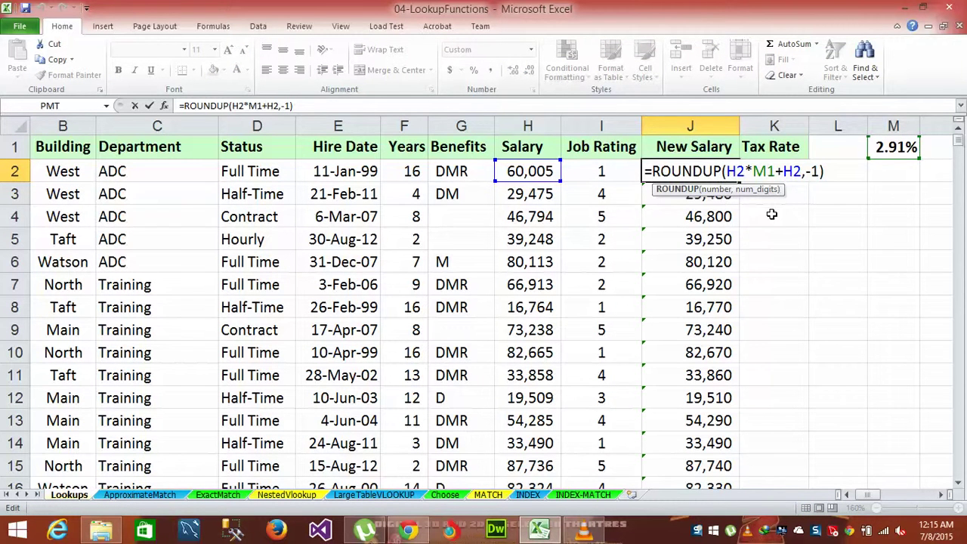
click(771, 215)
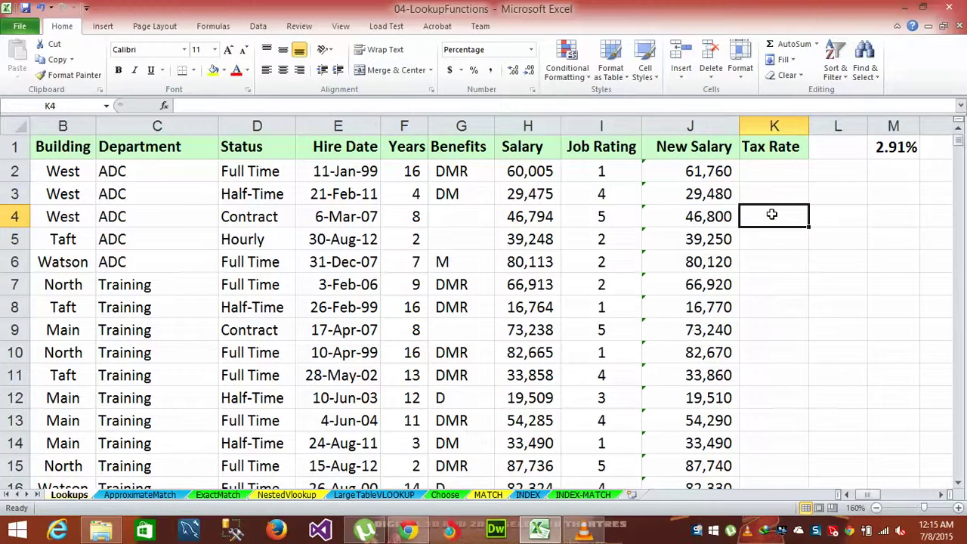
click(770, 174)
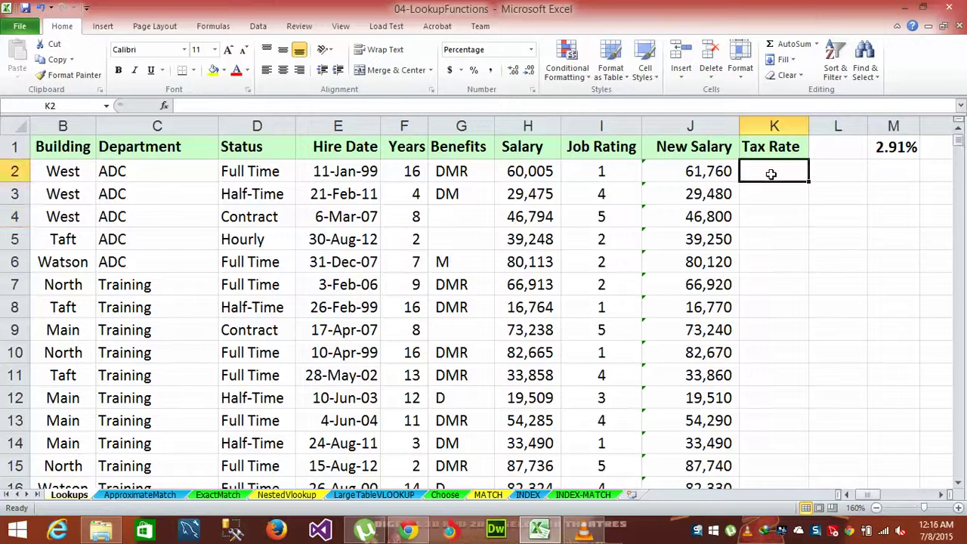
key(Right)
key(Right)
key(Right)
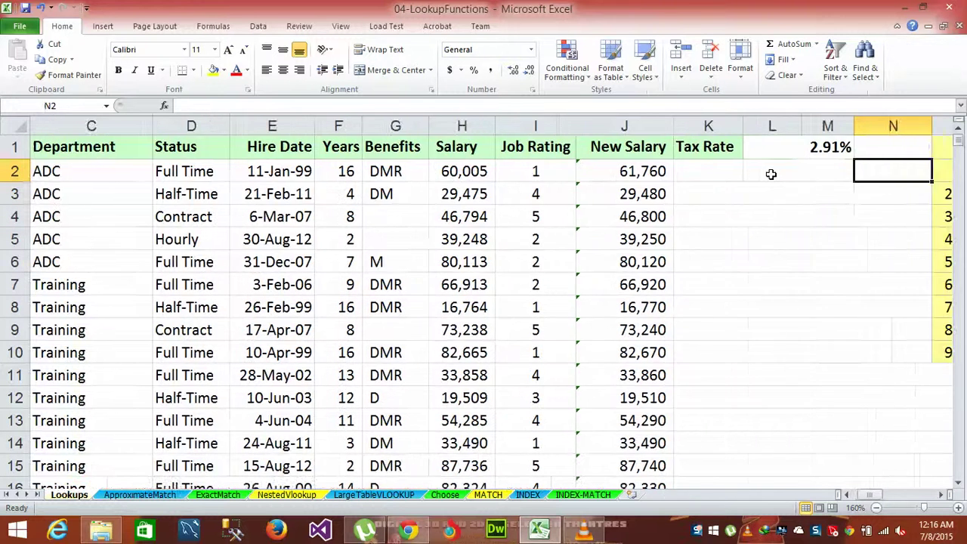
key(Right)
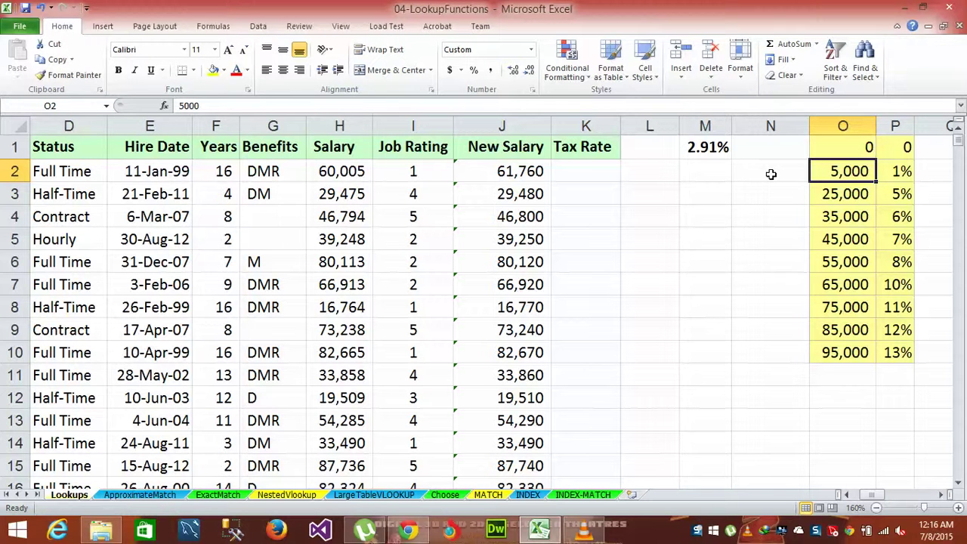
key(Right)
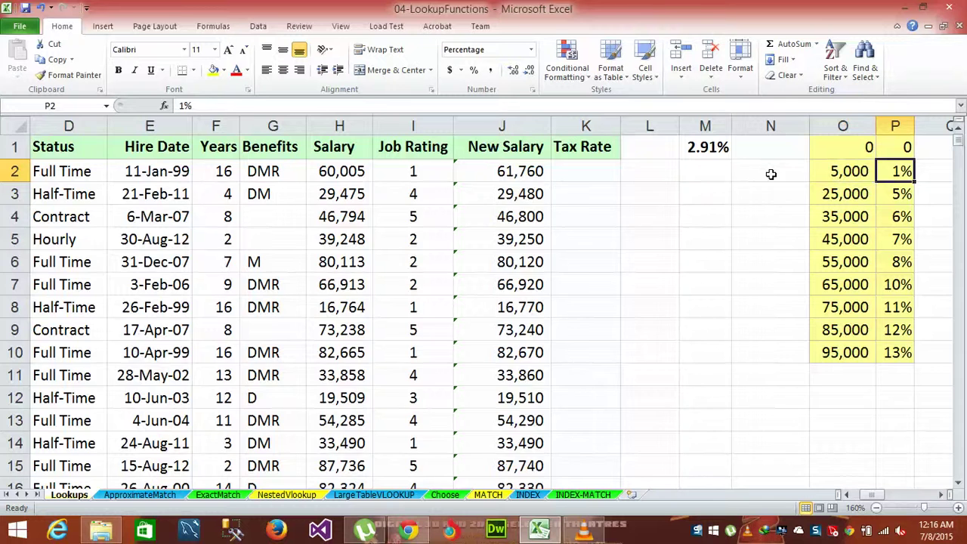
key(Right)
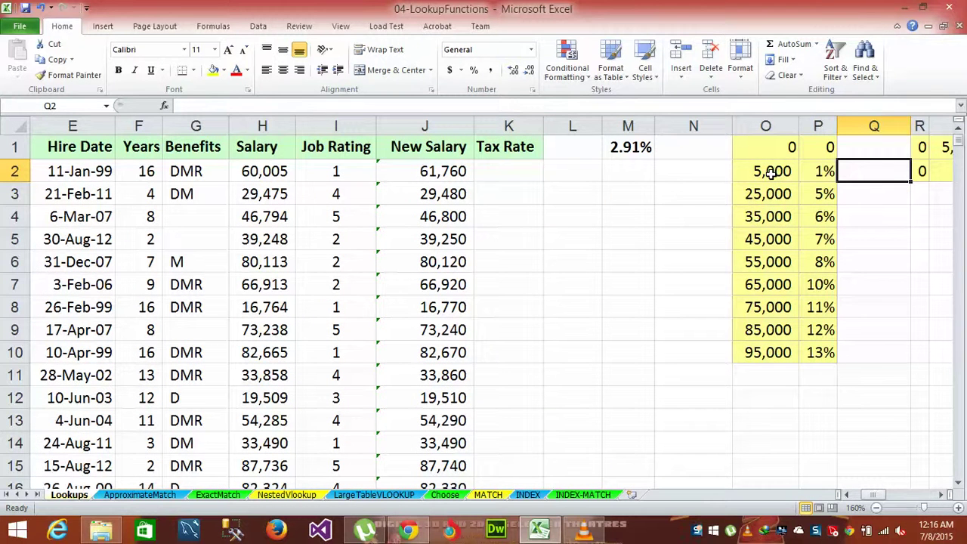
key(Left)
key(Left)
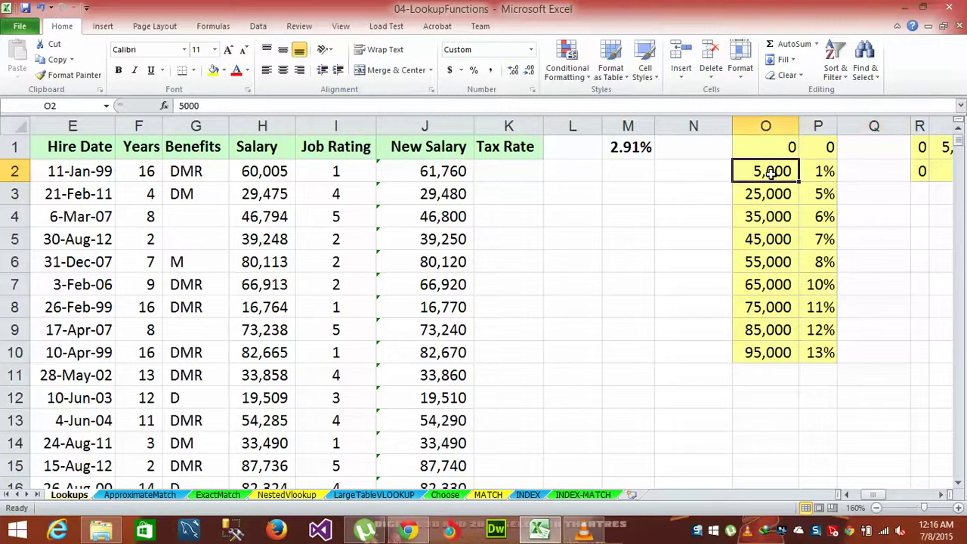
key(Right)
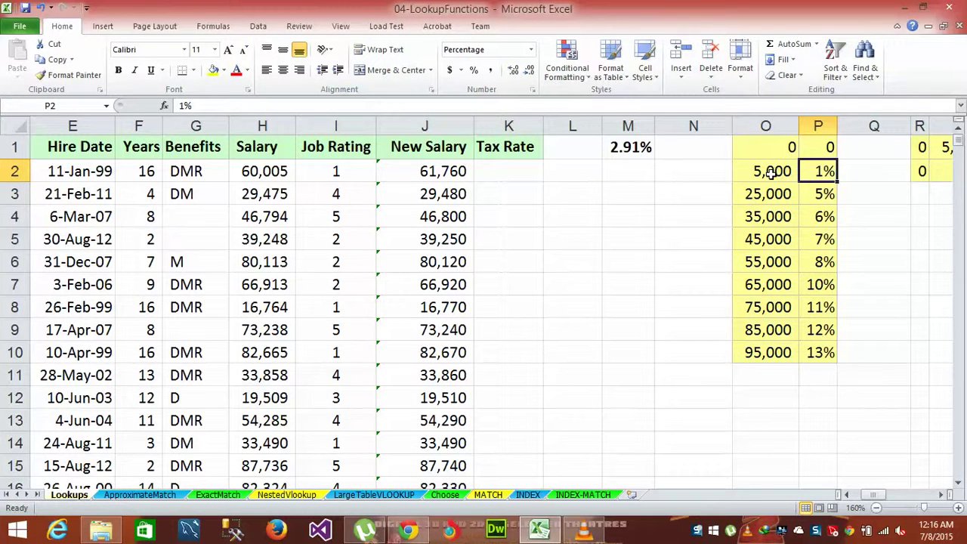
key(Right)
key(Left)
key(Down)
key(Left)
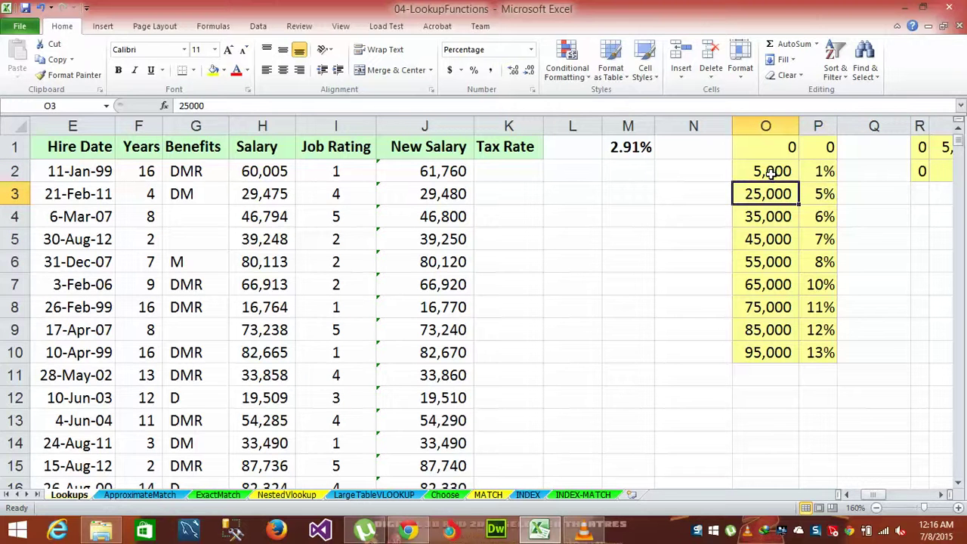
key(Right)
key(Down)
key(Left)
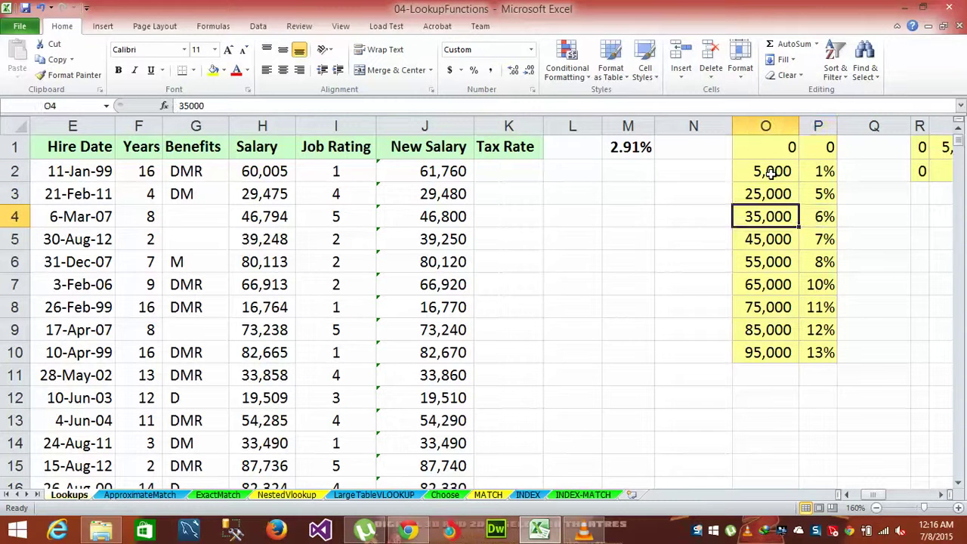
key(Right)
key(Down)
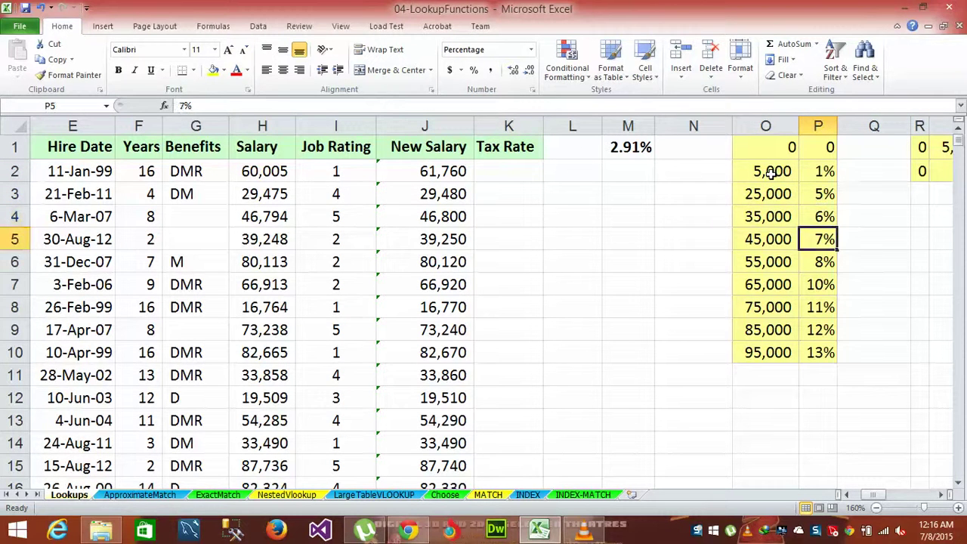
key(Left)
key(Right)
key(Down)
key(Left)
key(Right)
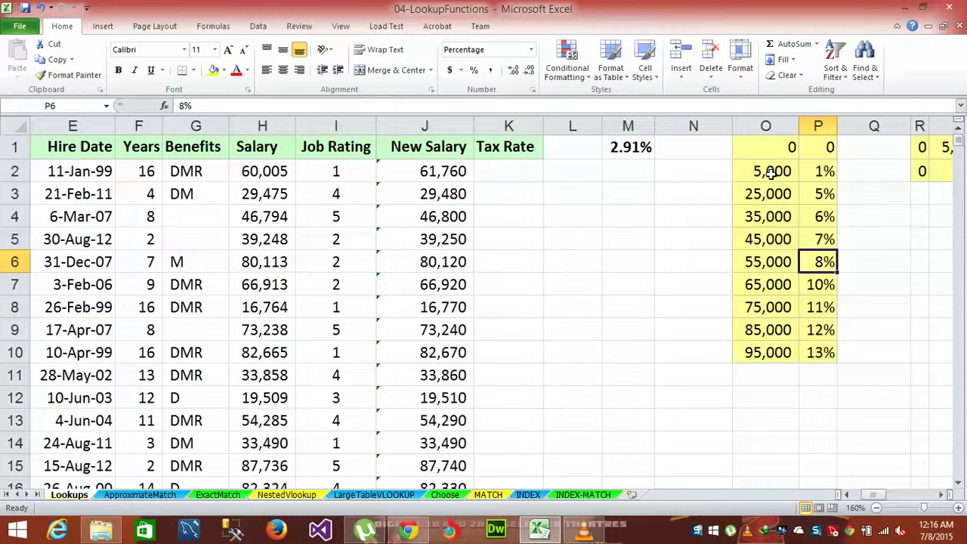
key(Right)
key(Up)
key(Up)
key(Up)
key(Up)
key(Up)
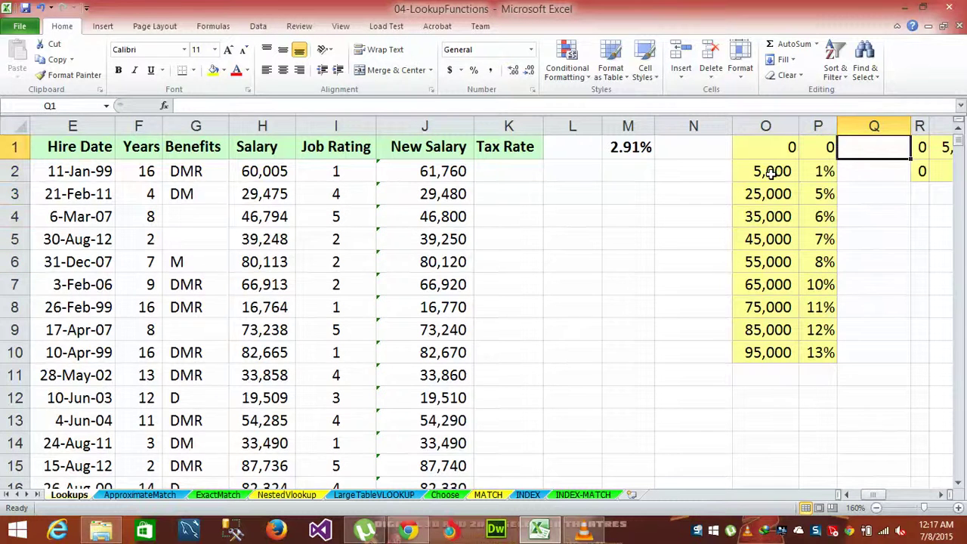
key(Right)
key(Right)
key(Right)
key(Right)
key(Right)
key(Right)
key(Right)
key(Right)
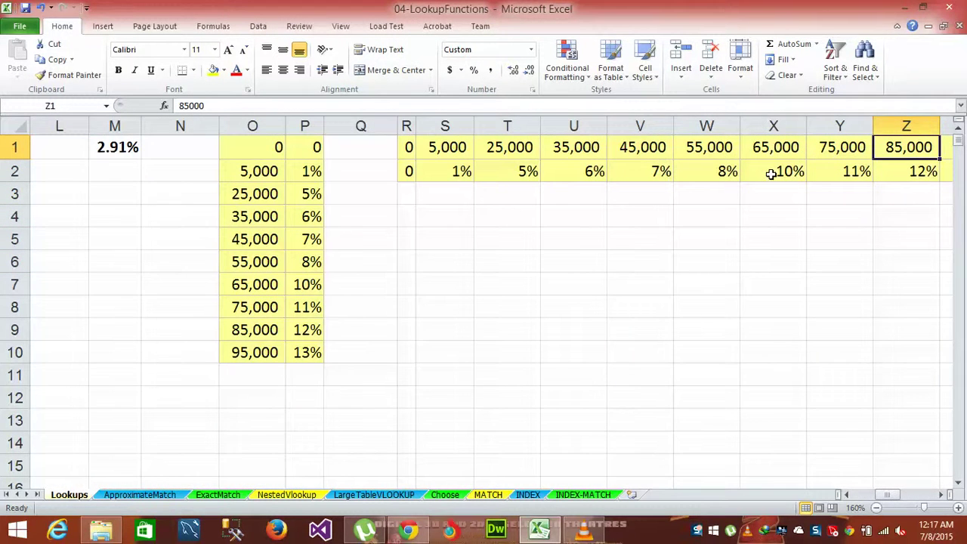
key(Right)
key(Right)
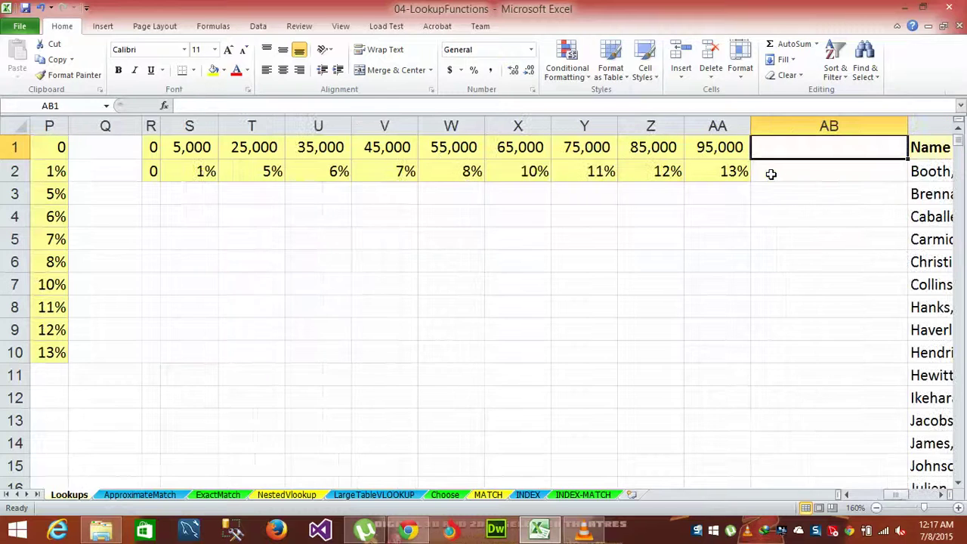
key(Right)
key(Right)
key(Right)
key(Right)
key(Right)
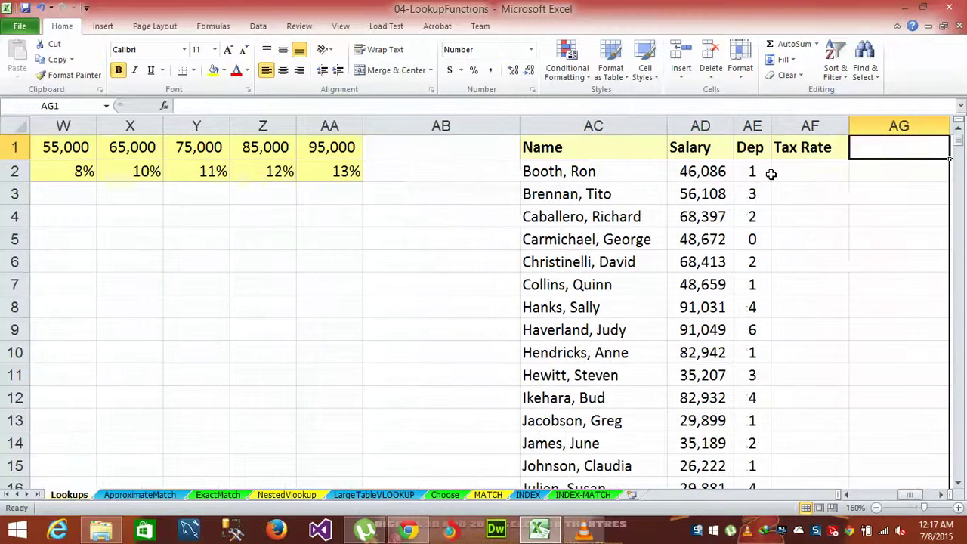
key(Right)
key(Right)
key(Left)
key(Left)
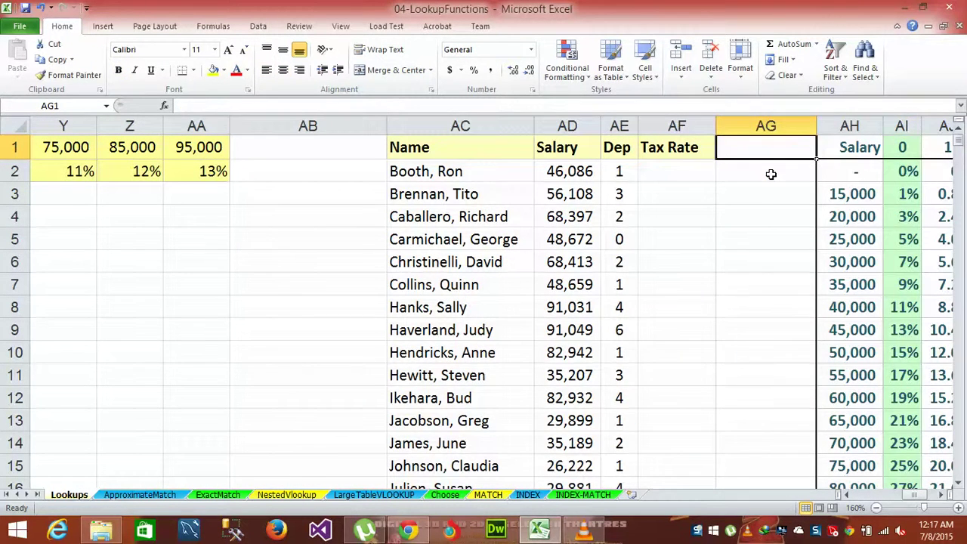
key(Right)
key(Right)
key(Right)
key(Right)
key(Right)
key(Right)
key(Right)
key(Right)
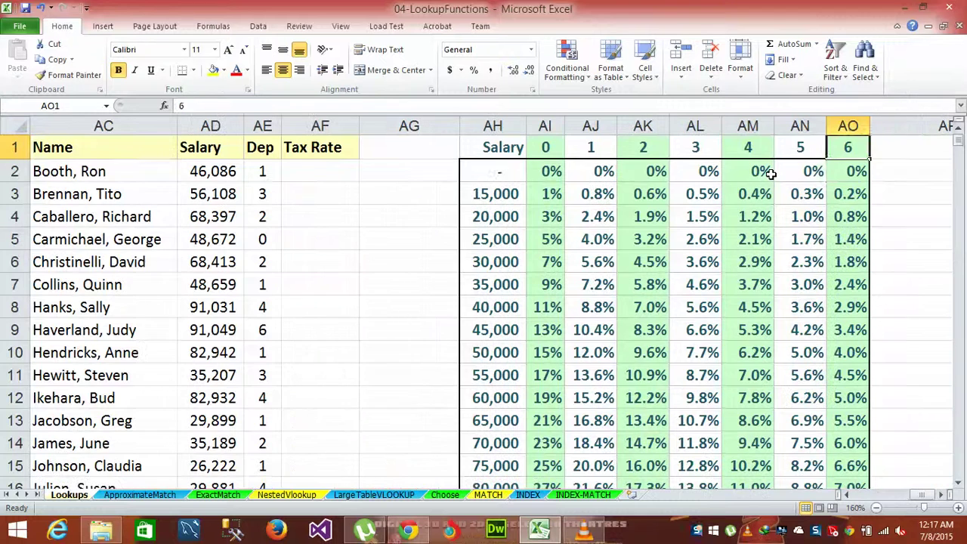
key(Down)
key(Down)
key(Left)
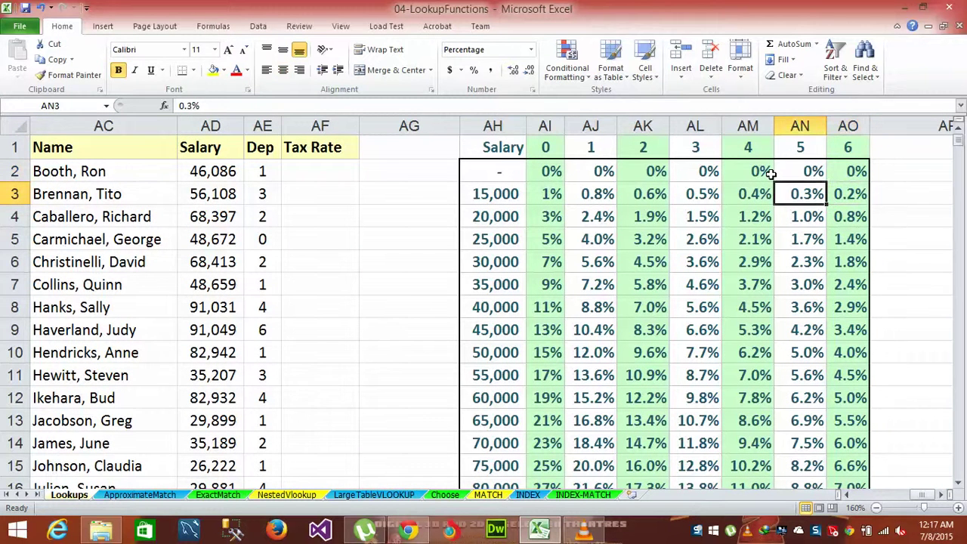
key(Left)
key(Left)
key(Left)
key(Left)
key(Left)
key(Right)
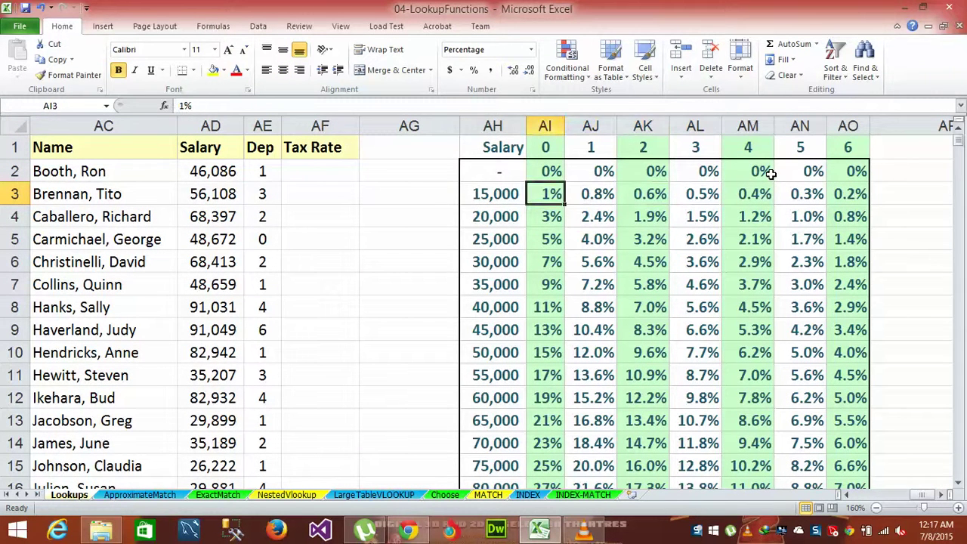
key(Right)
key(Right)
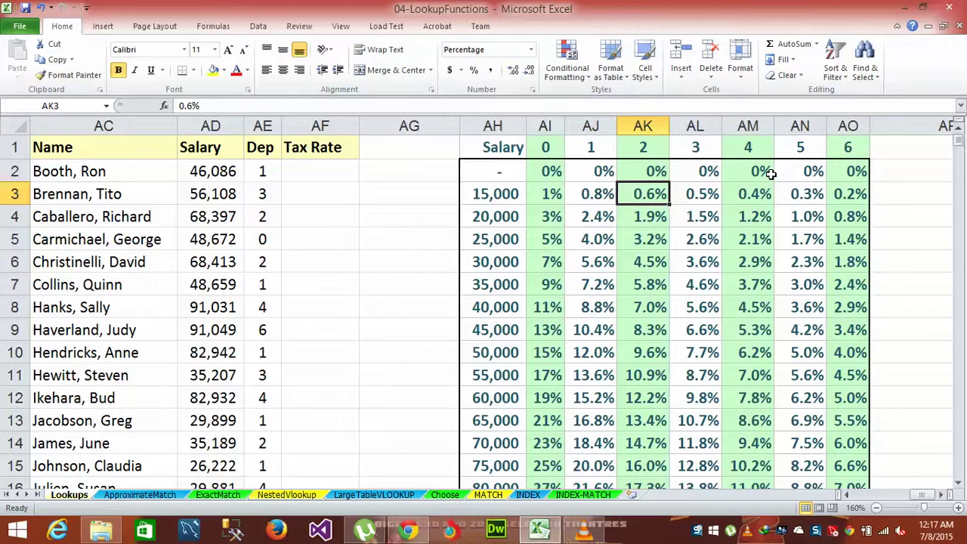
key(Right)
key(Right)
key(Right)
key(Right)
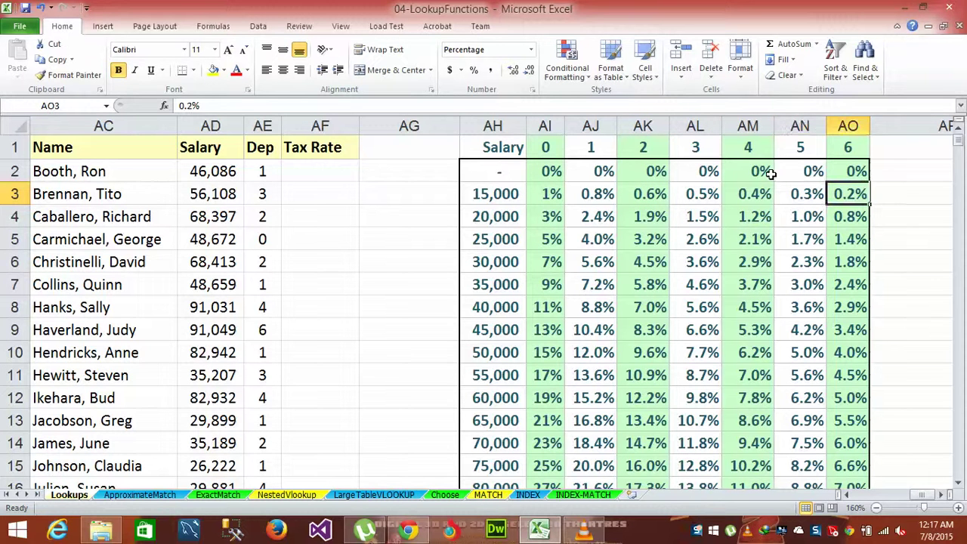
key(Down)
key(Down)
key(Down)
key(Down)
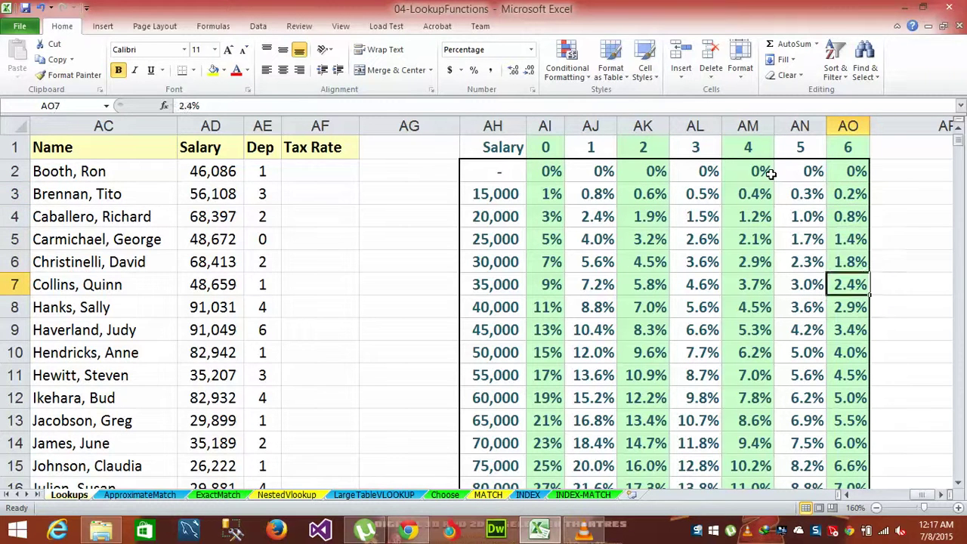
key(Left)
key(Left)
key(Left)
key(Left)
key(Down)
key(Down)
key(Down)
key(Down)
key(Down)
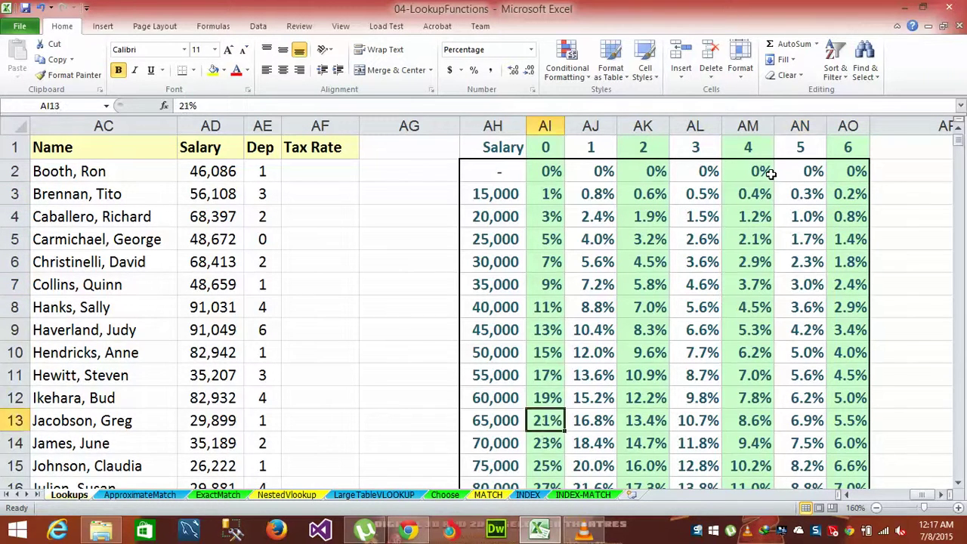
key(Down)
key(Down)
key(Down)
key(Down)
key(Down)
key(Right)
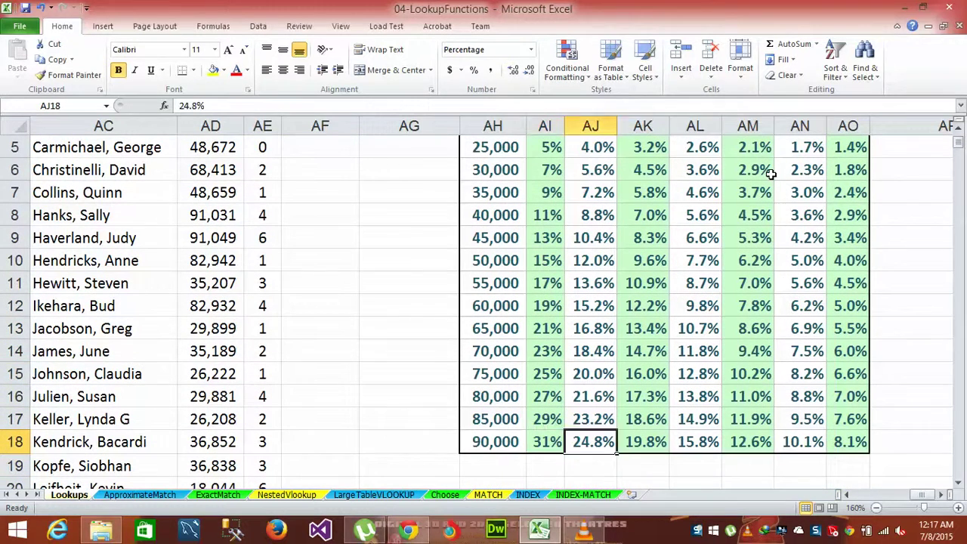
key(Right)
key(Right)
key(Right)
key(Right)
key(Right)
key(Up)
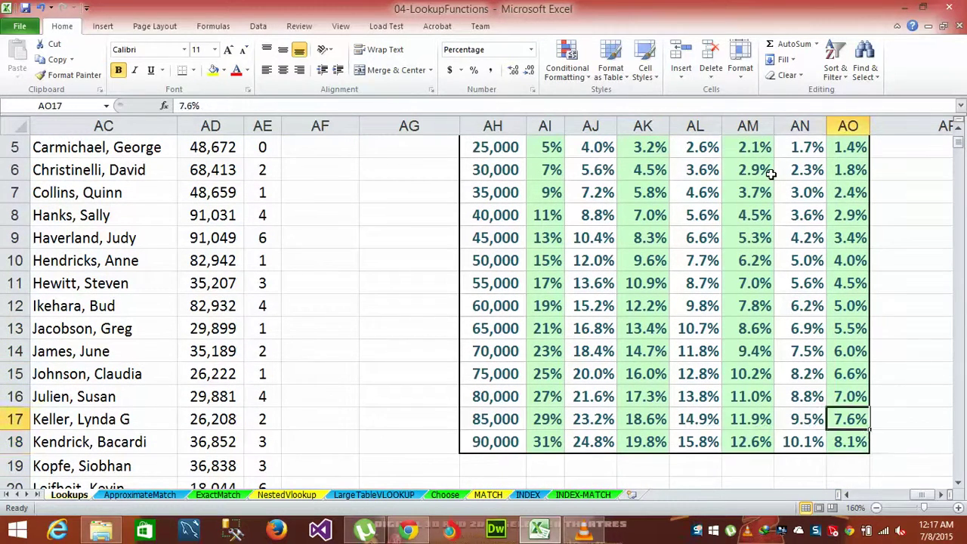
key(Up)
key(Up)
key(Up)
key(Up)
key(Up)
key(Up)
key(Down)
key(Left)
key(Left)
key(Left)
key(Left)
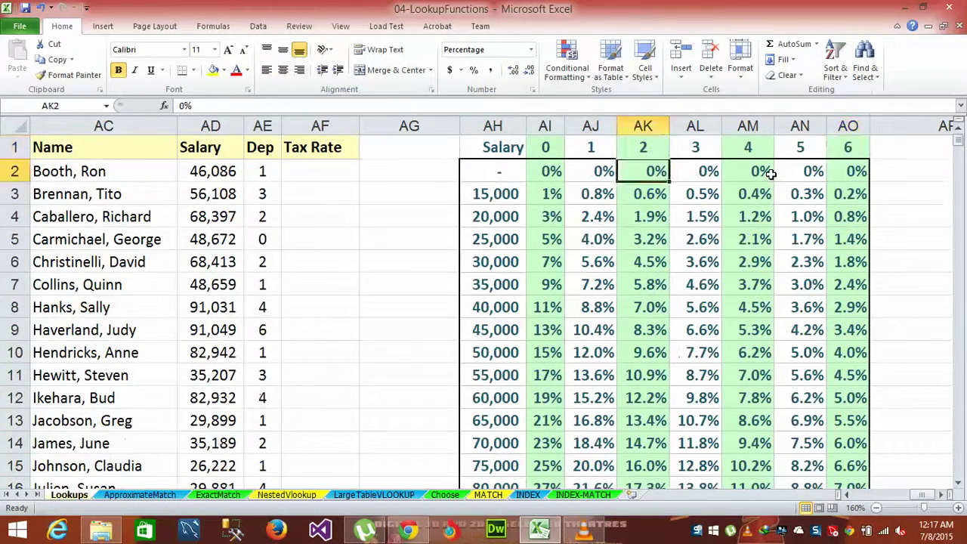
key(Left)
key(Left)
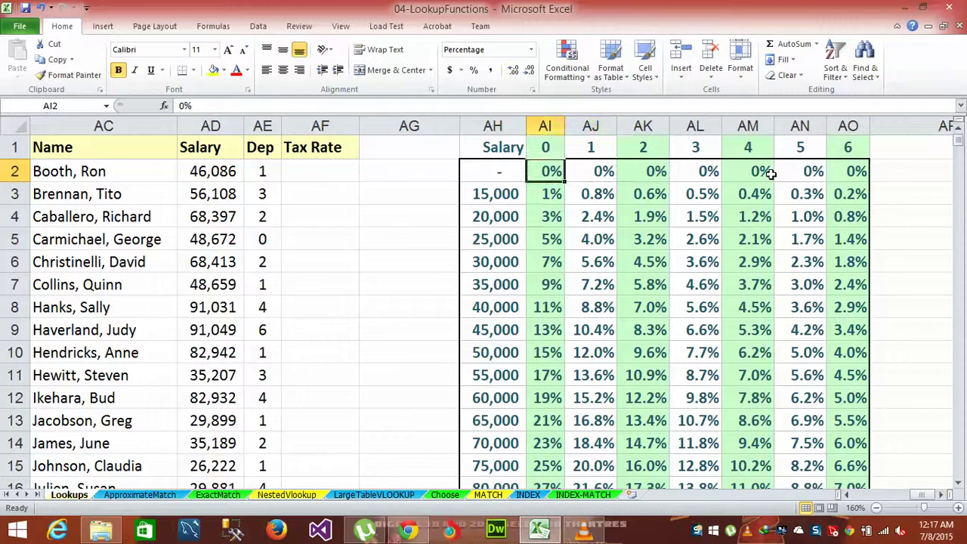
key(Left)
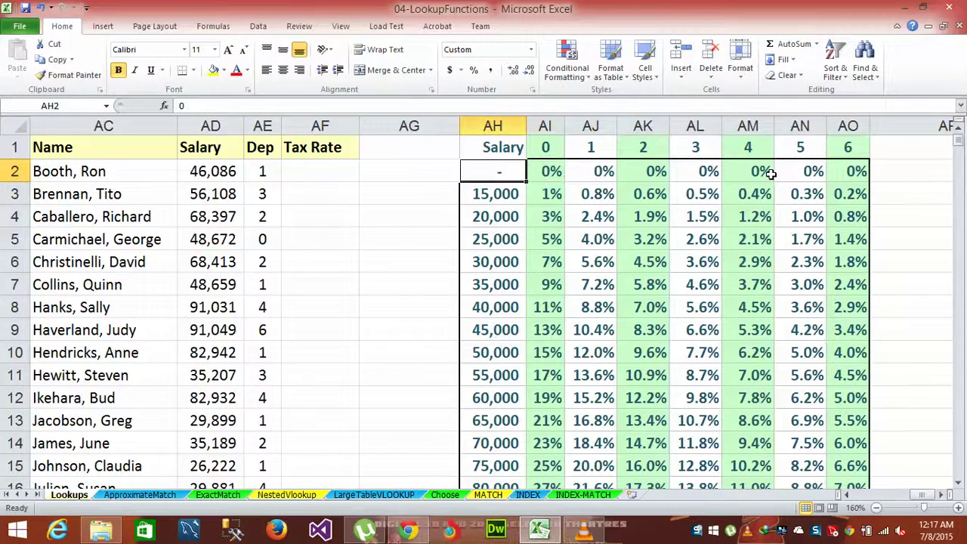
key(Left)
key(Left)
key(Left)
Start K2's formula as =VLOOKUP( from AutoComplete, fixing an accidental early entry and stray parenthesis
key(Left)
key(Left)
key(Left)
key(Left)
key(Left)
key(Left)
key(Left)
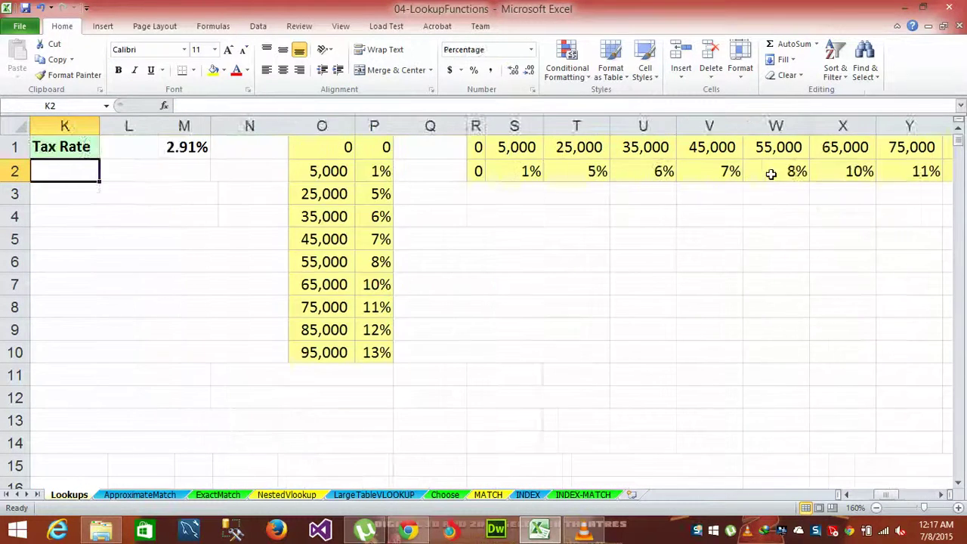
key(Left)
key(Right)
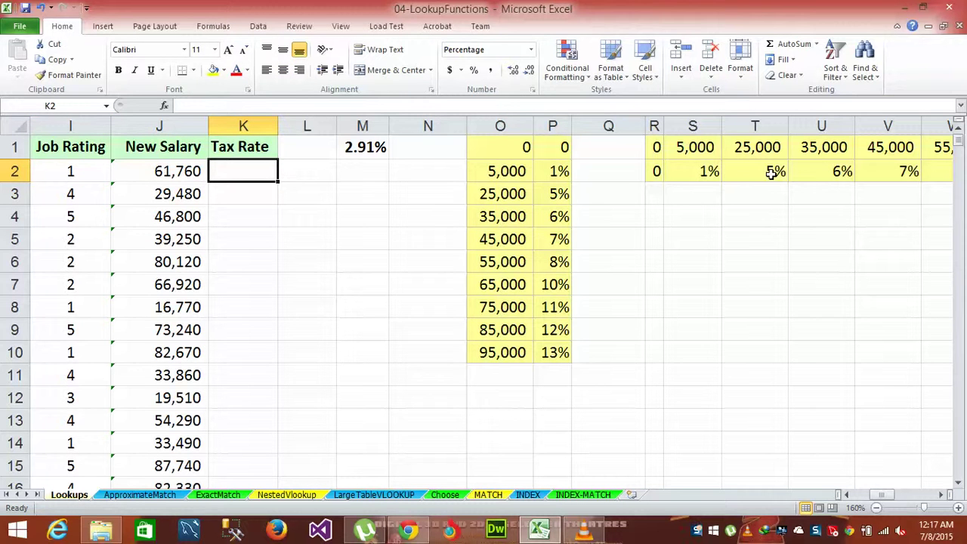
text(=V)
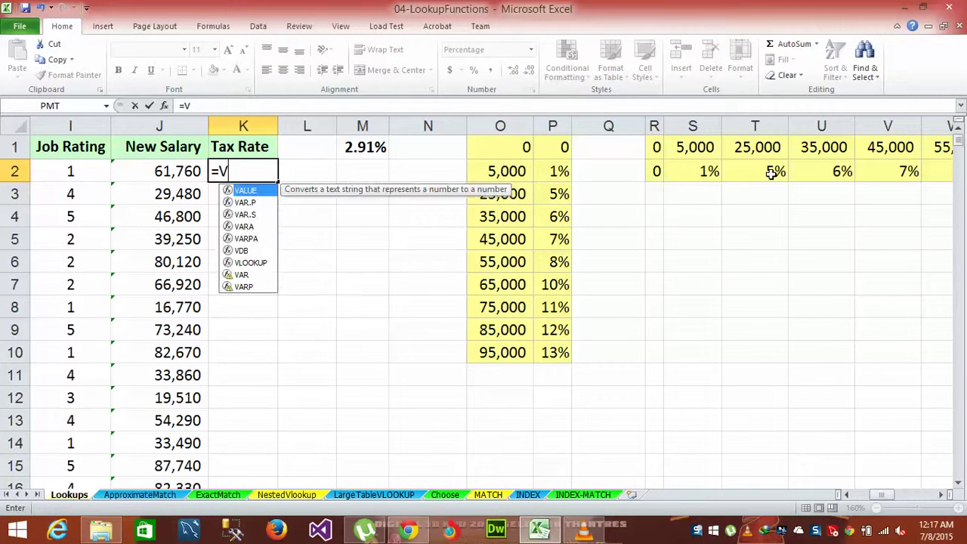
text(LO)
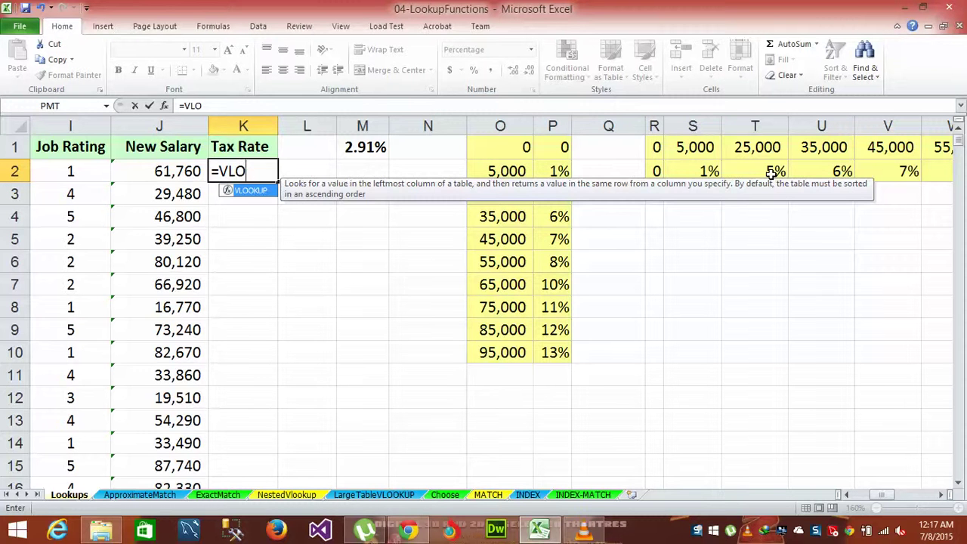
key(Return)
text(()
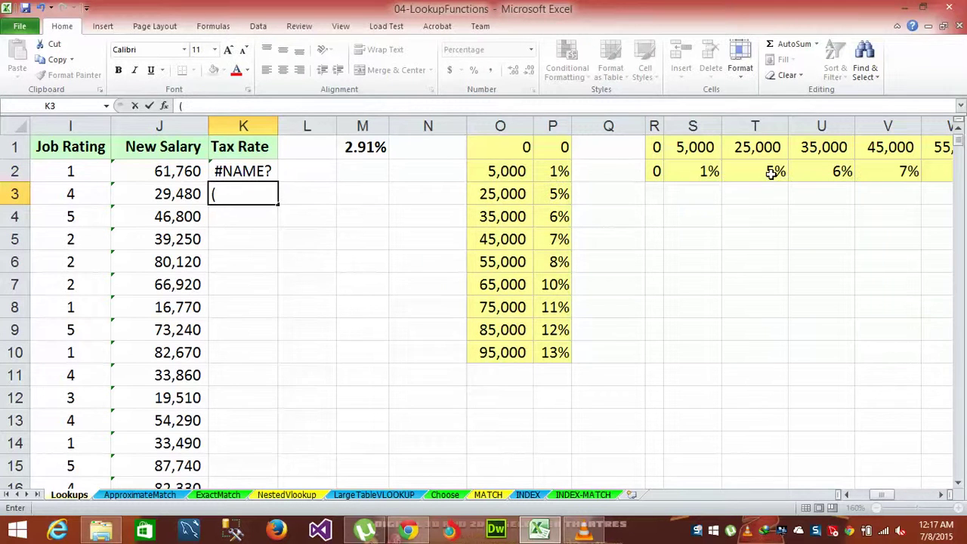
key(BackSpace)
double_click(272, 166)
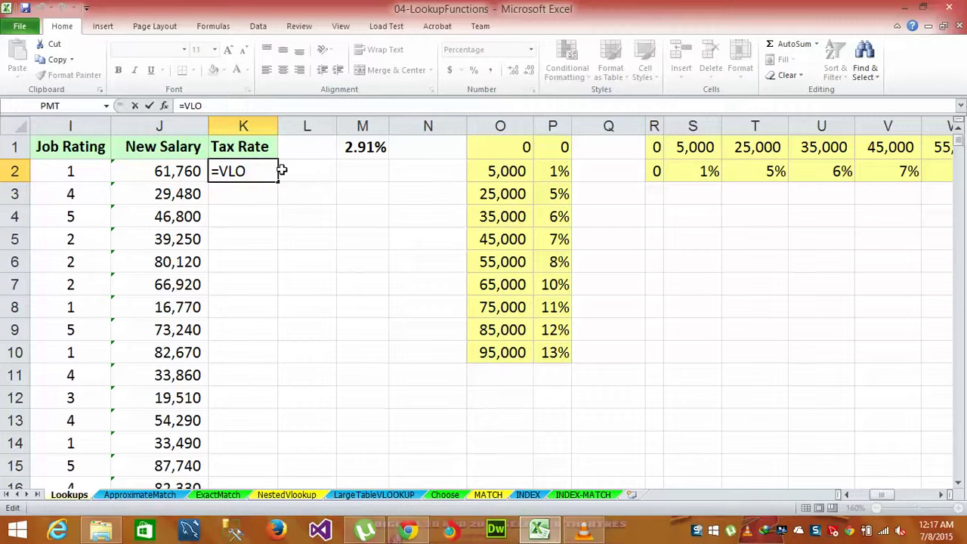
text(O)
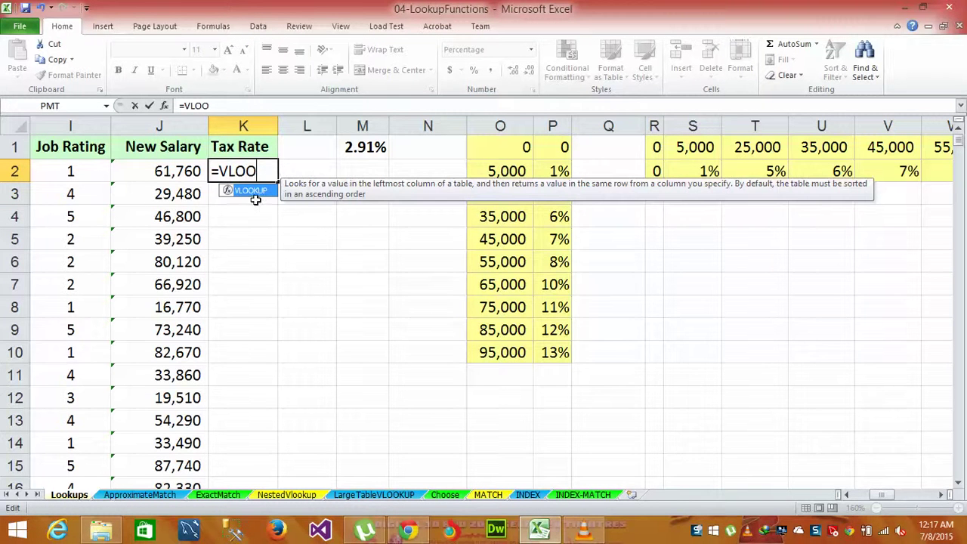
double_click(254, 192)
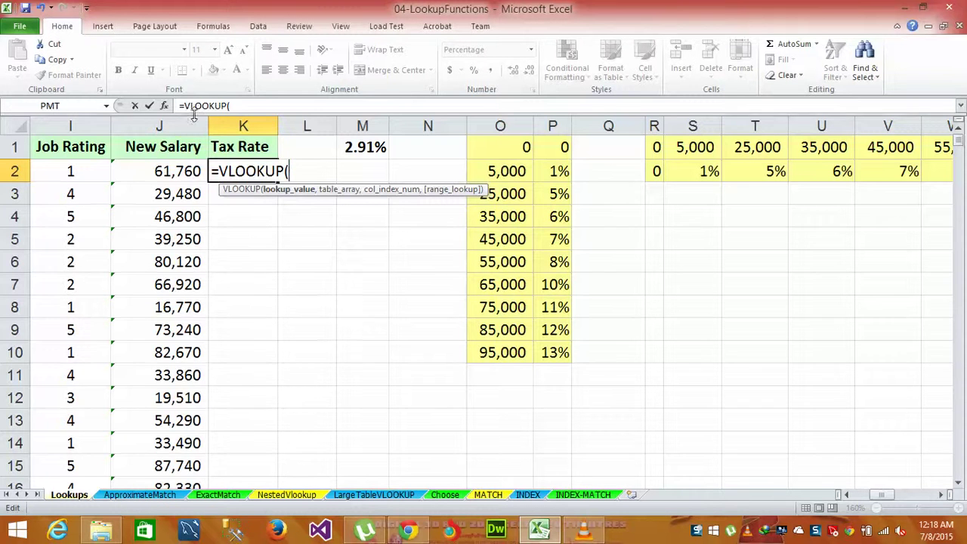
Complete K2 as =VLOOKUP(J2,O1:P10,2), returning an 8% tax rate
click(181, 171)
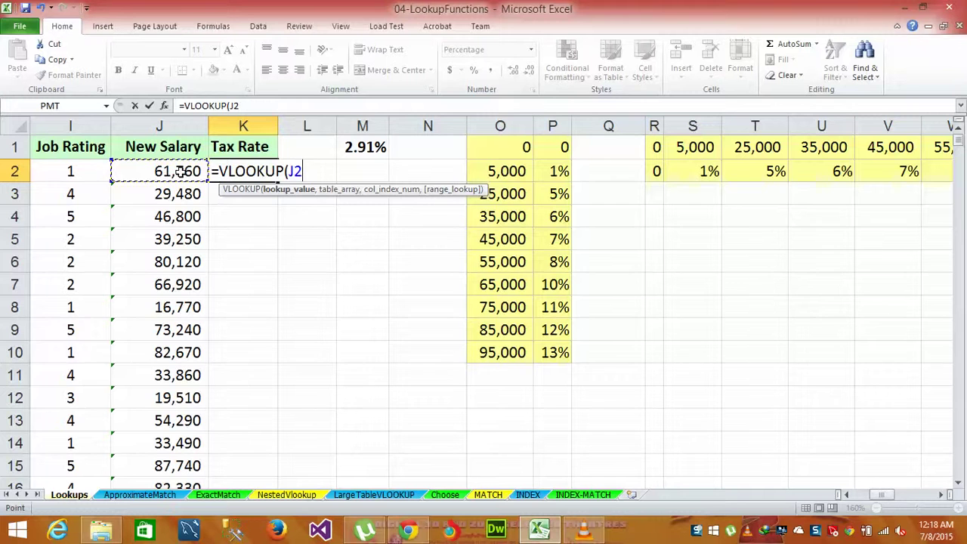
text(,)
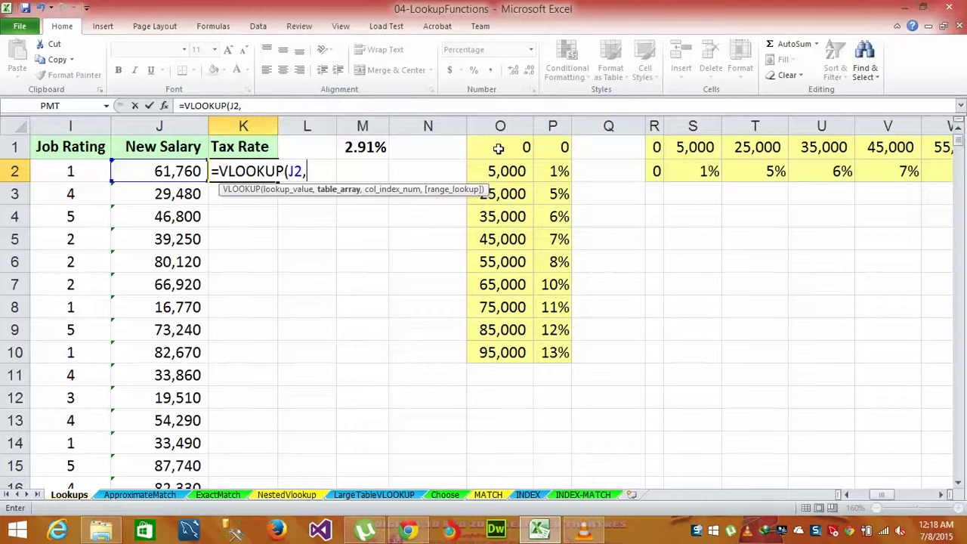
mouse_move(499, 148)
mouse_down()
mouse_move(559, 262)
mouse_move(559, 352)
mouse_up()
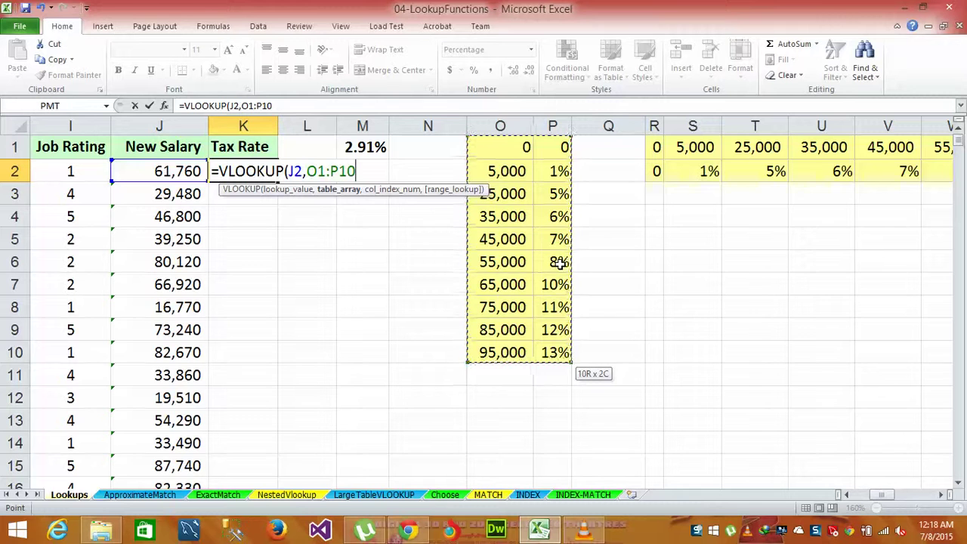
text(,)
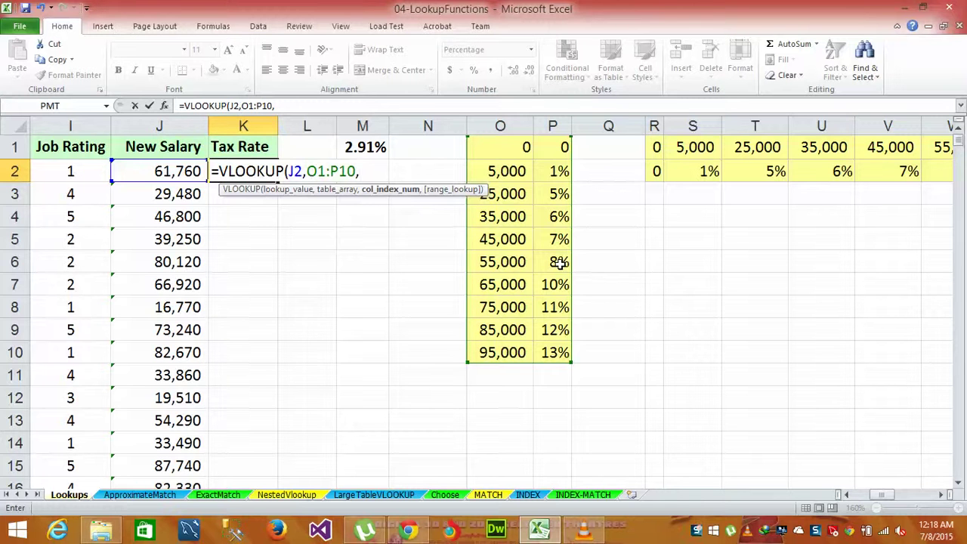
text(2)
text())
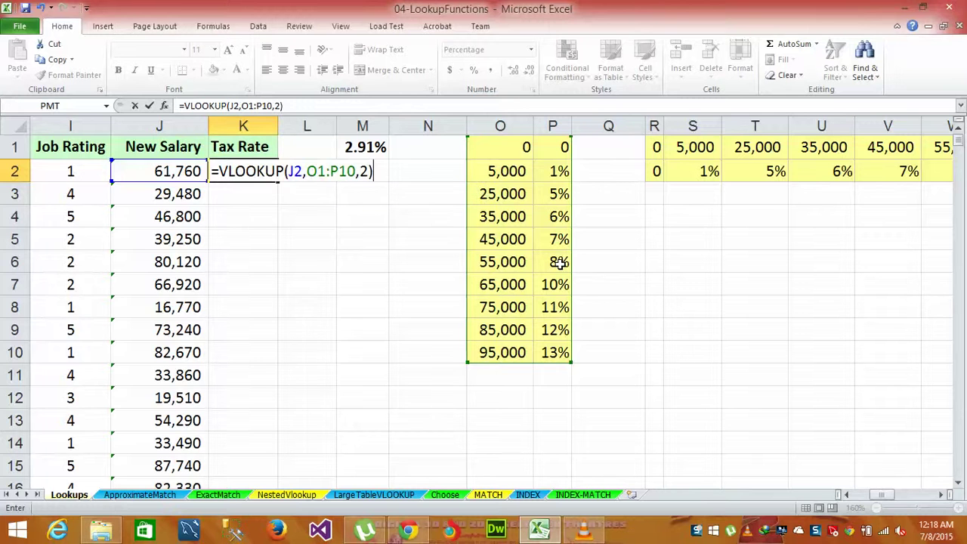
key(Return)
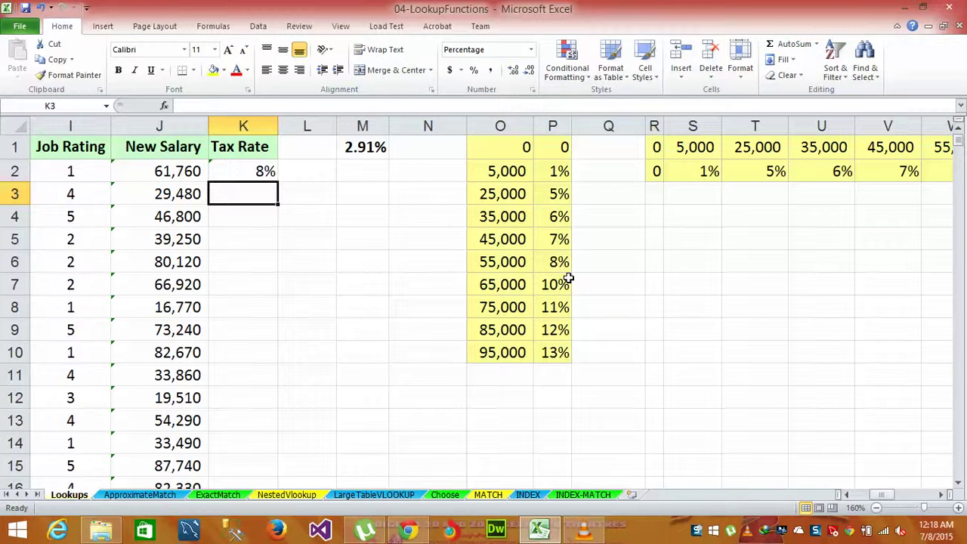
click(262, 170)
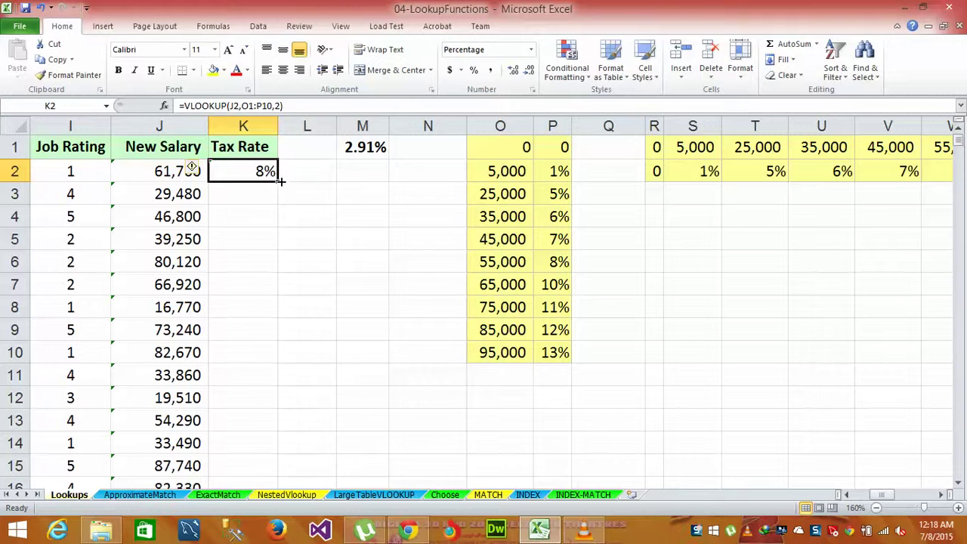
double_click(278, 180)
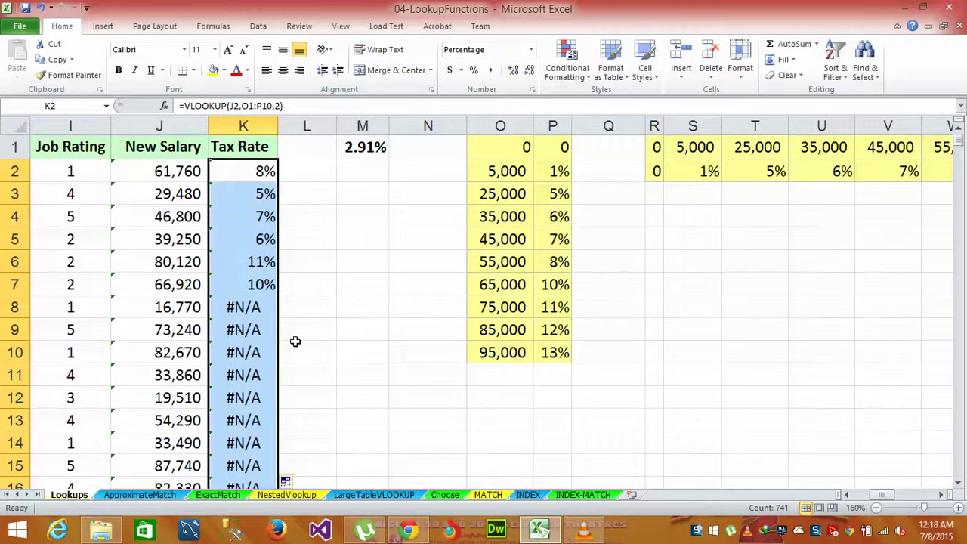
double_click(251, 307)
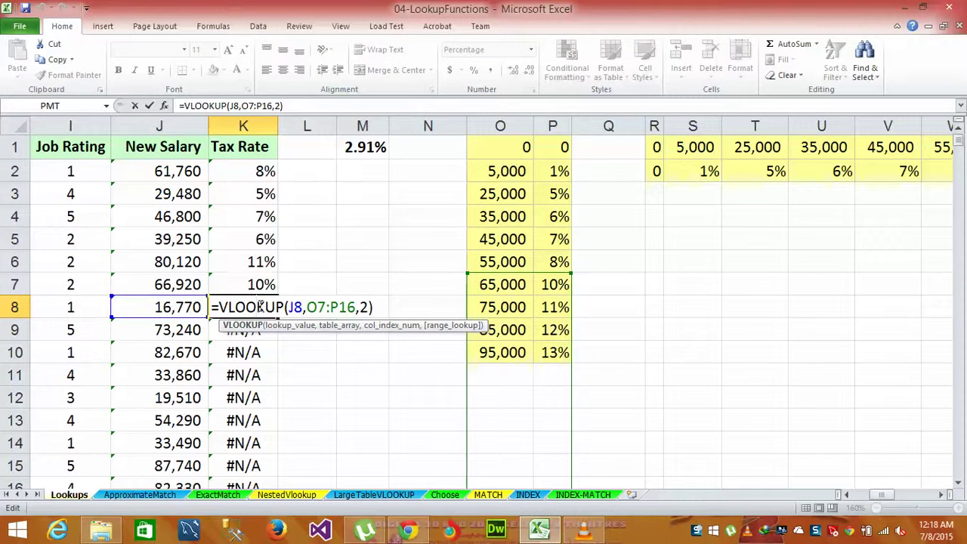
click(340, 365)
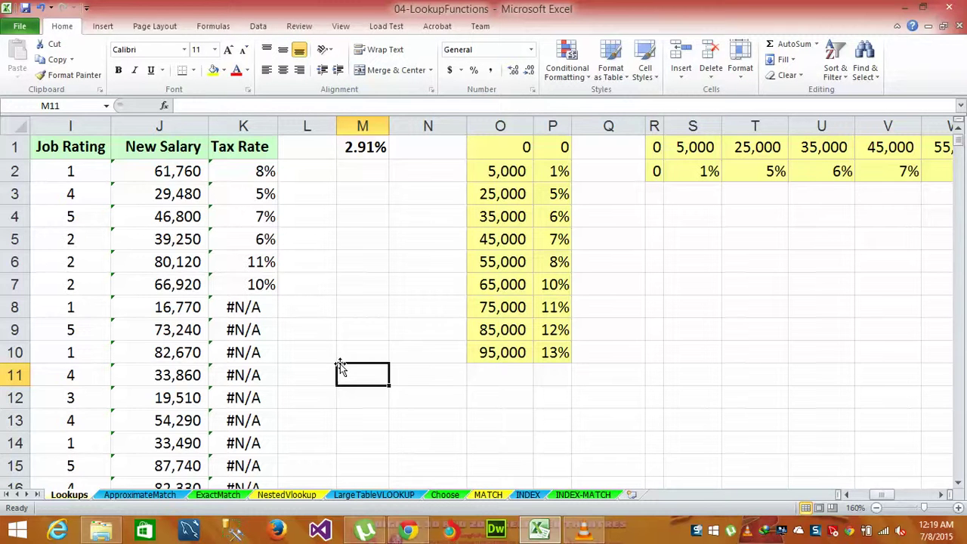
key(Down)
key(Down)
key(Down)
key(Down)
key(Down)
key(Down)
key(Down)
key(Down)
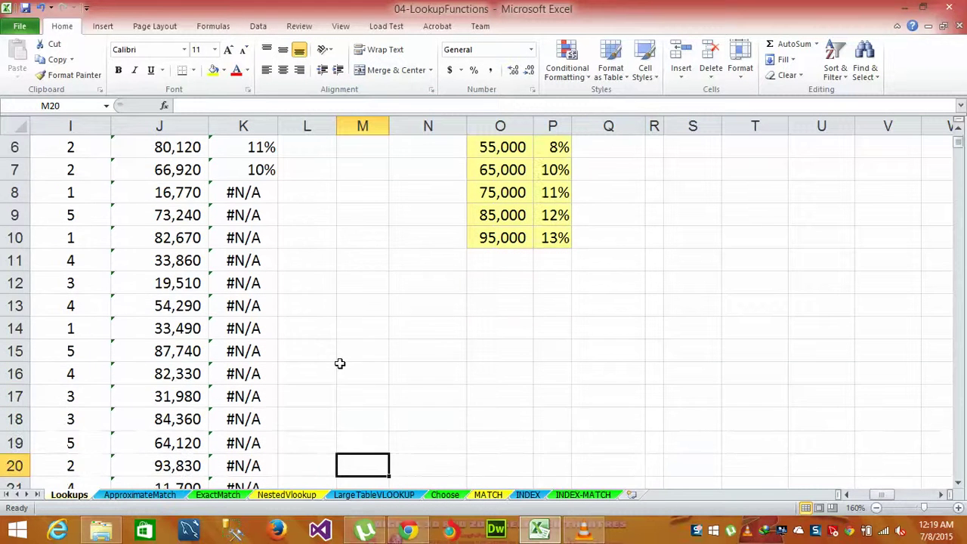
key(Up)
key(Up)
key(Up)
key(Up)
key(Up)
key(Up)
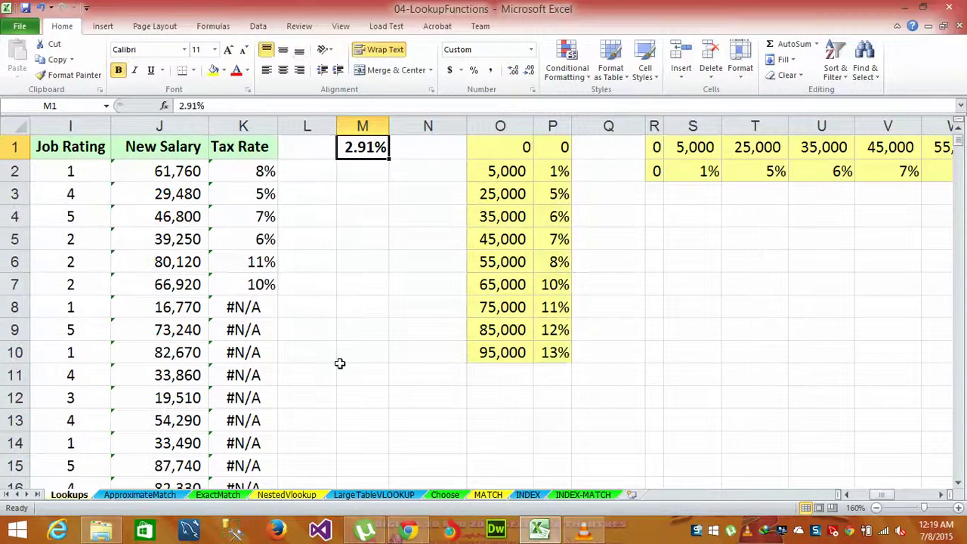
key(Down)
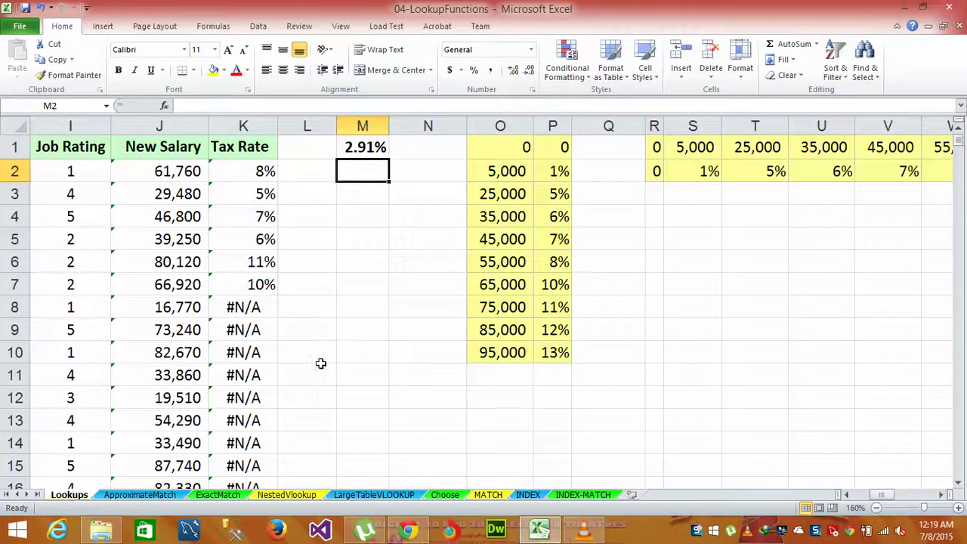
Edit K2's lookup range to $O1:$P10, giving =VLOOKUP(J2,$O1:$P10,2)
double_click(249, 189)
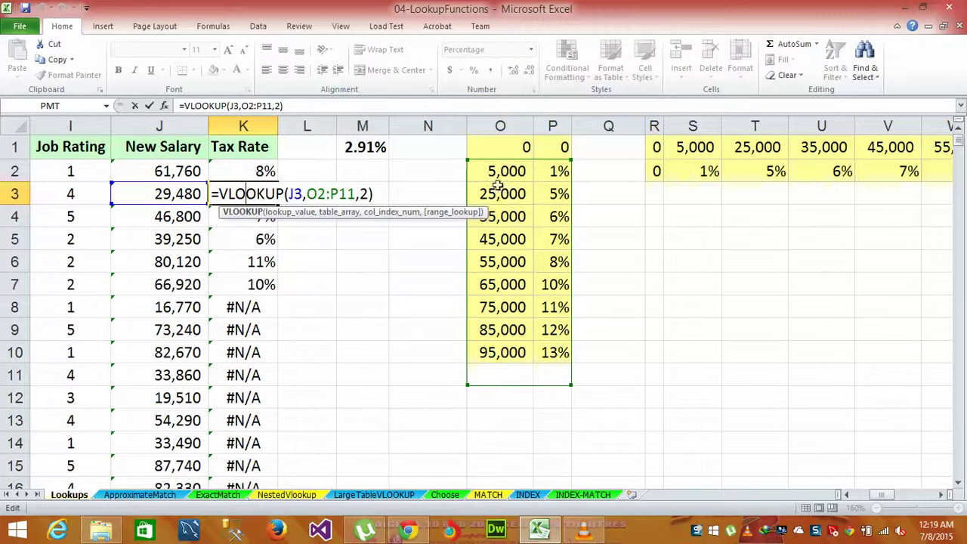
click(257, 173)
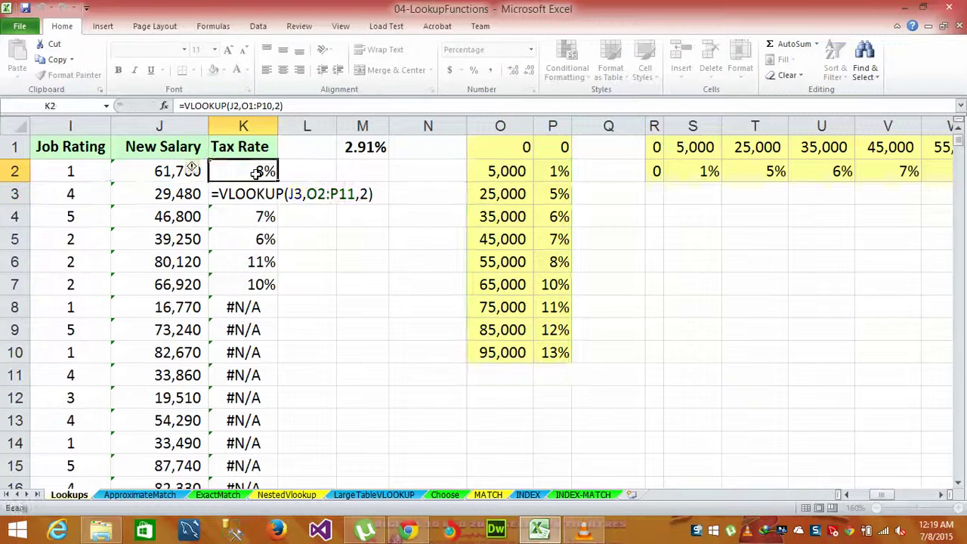
double_click(257, 172)
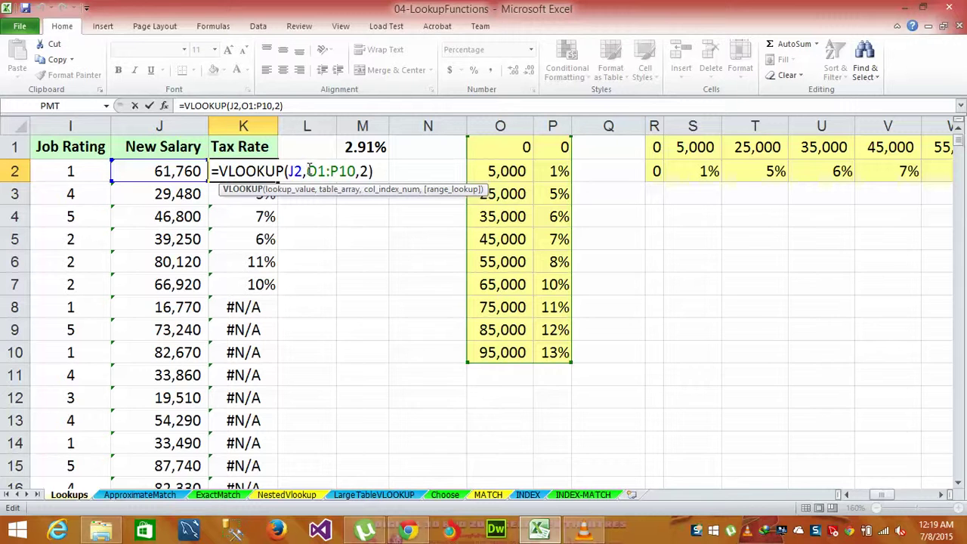
click(308, 171)
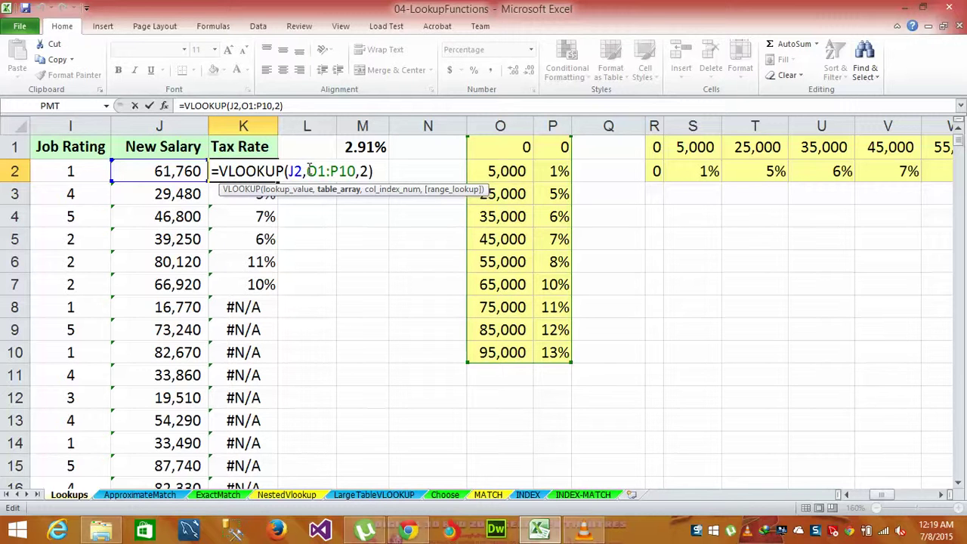
text($)
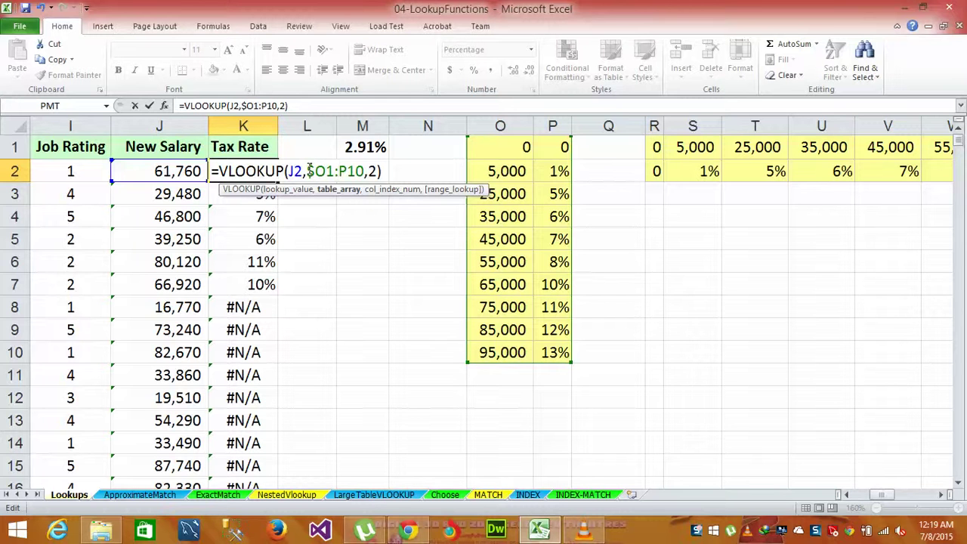
key(Right)
key(Right)
key(Right)
text($)
key(Return)
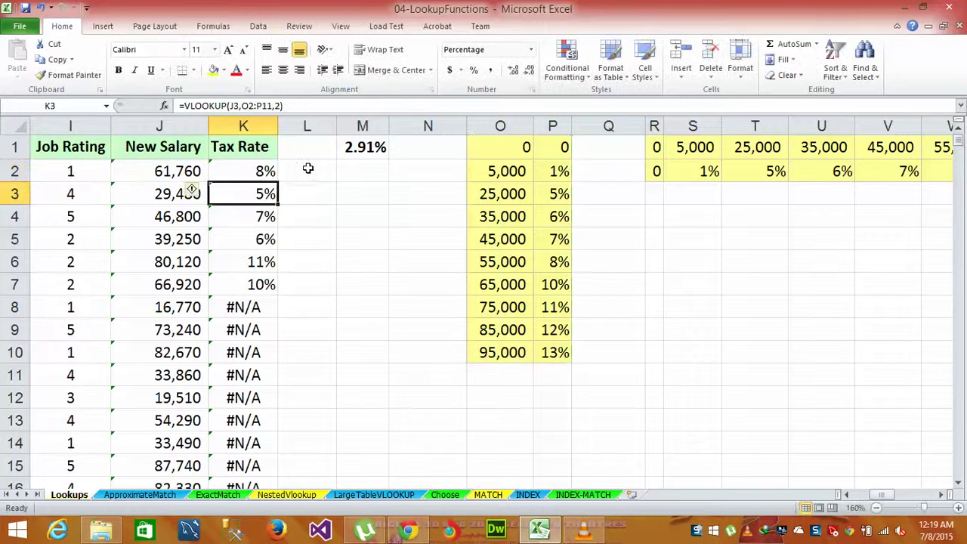
Fill the K2 formula down column K and inspect the copied formulas in K2 and K3
key(Up)
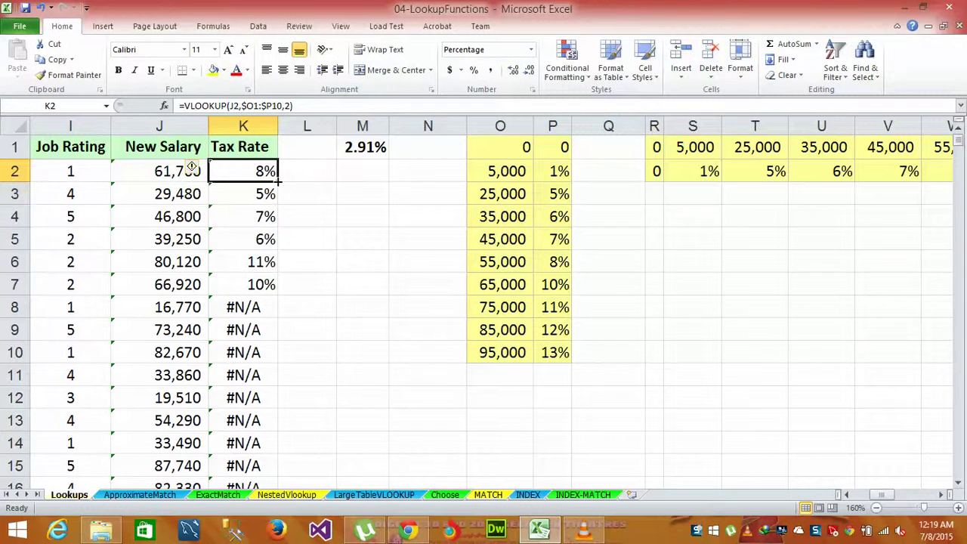
double_click(277, 183)
click(259, 169)
double_click(259, 169)
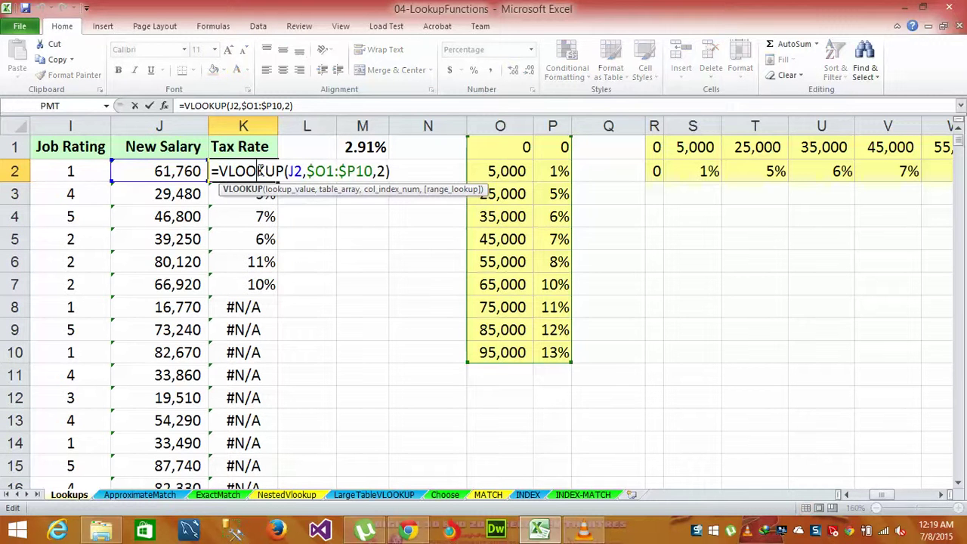
key(Return)
double_click(264, 194)
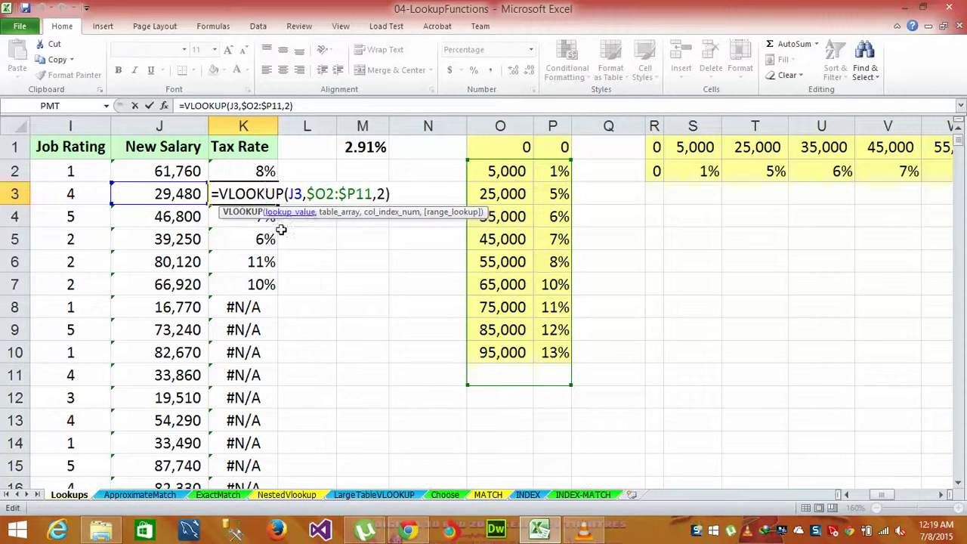
key(Return)
Scroll through column K to check results, which still show #N/A from row 8 onward
key(ctrl+Down)
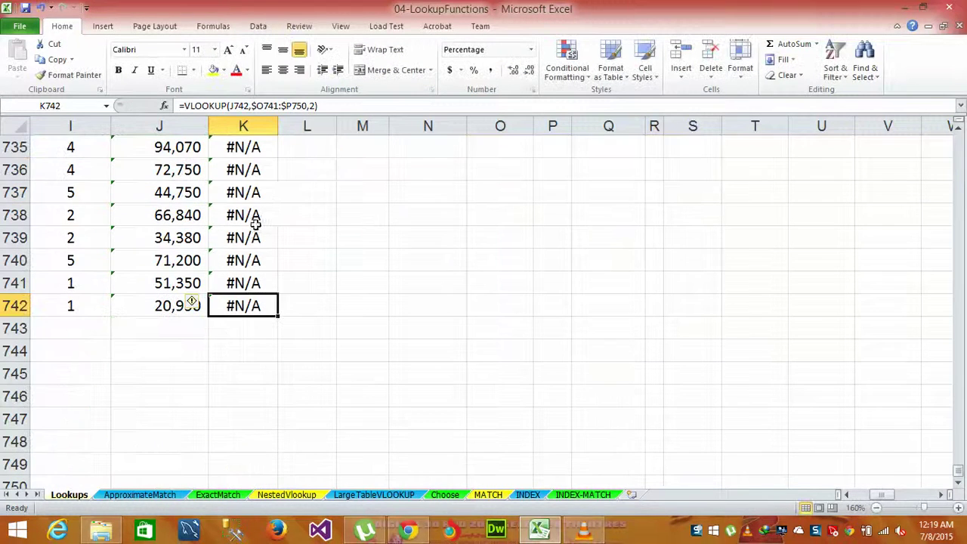
key(Up)
key(Up)
key(Up)
key(Up)
key(Up)
key(Up)
key(Up)
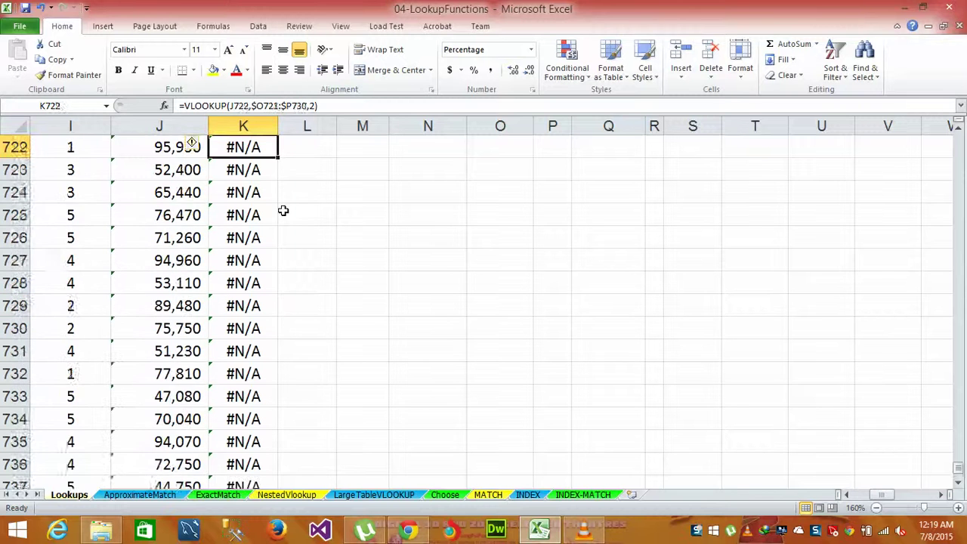
key(Up)
key(Up)
key(Up)
key(Page_Up)
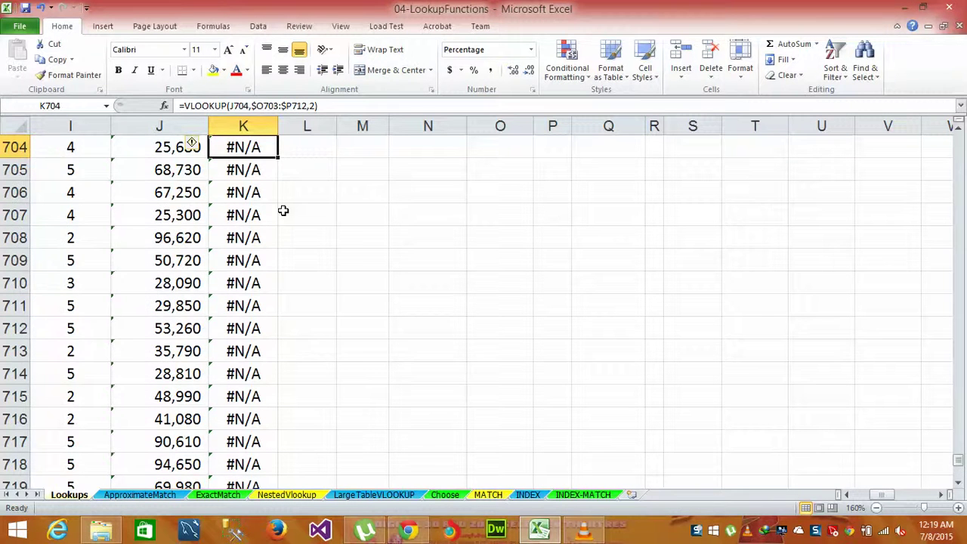
key(Page_Up)
key(Page_Up)
key(Page_Up)
key(Page_Up)
key(Page_Up)
key(Page_Up)
key(Page_Up)
key(Page_Up)
key(Page_Up)
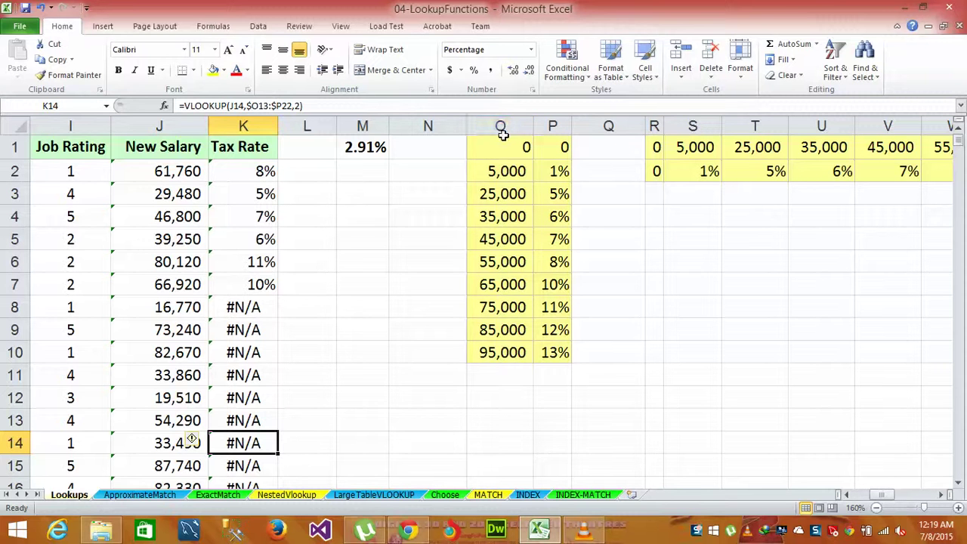
Change K2 to =VLOOKUP(J2,$O$1:$P$10,2) and fill it down column K
double_click(254, 171)
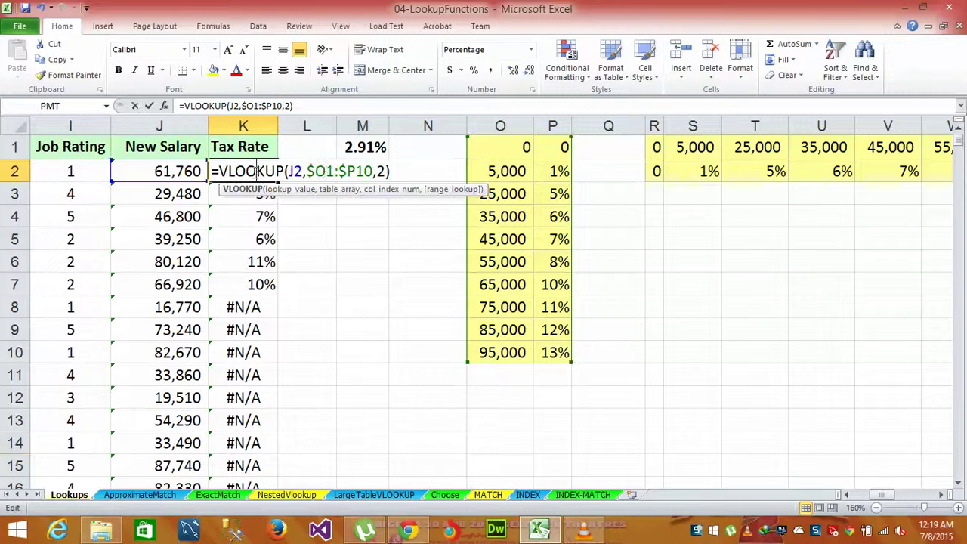
click(326, 171)
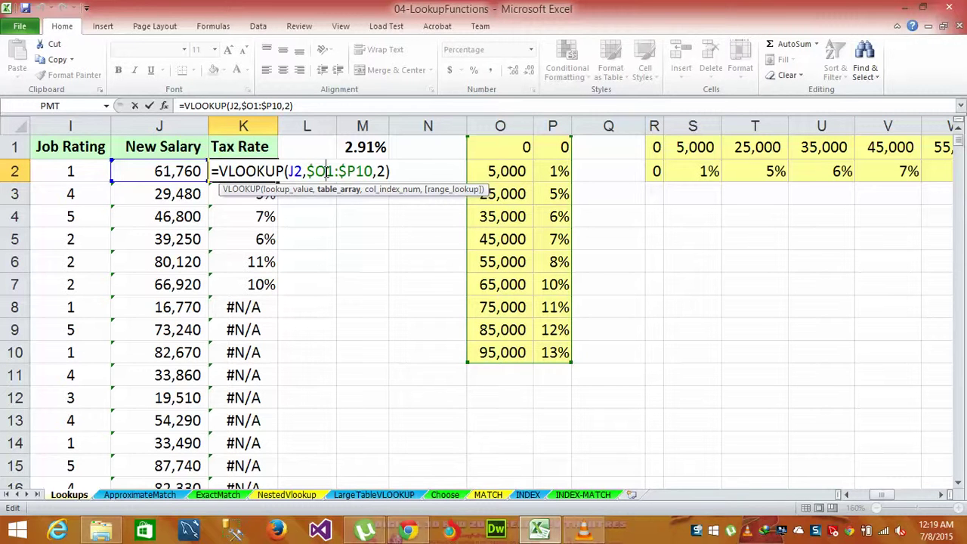
text($)
key(Right)
key(Right)
key(Right)
key(Right)
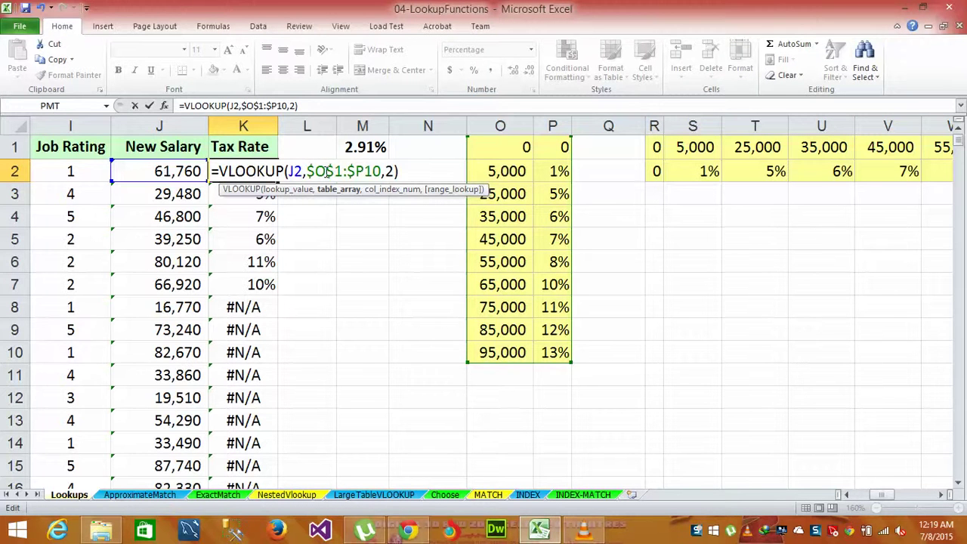
text(%)
key(BackSpace)
text($)
key(Return)
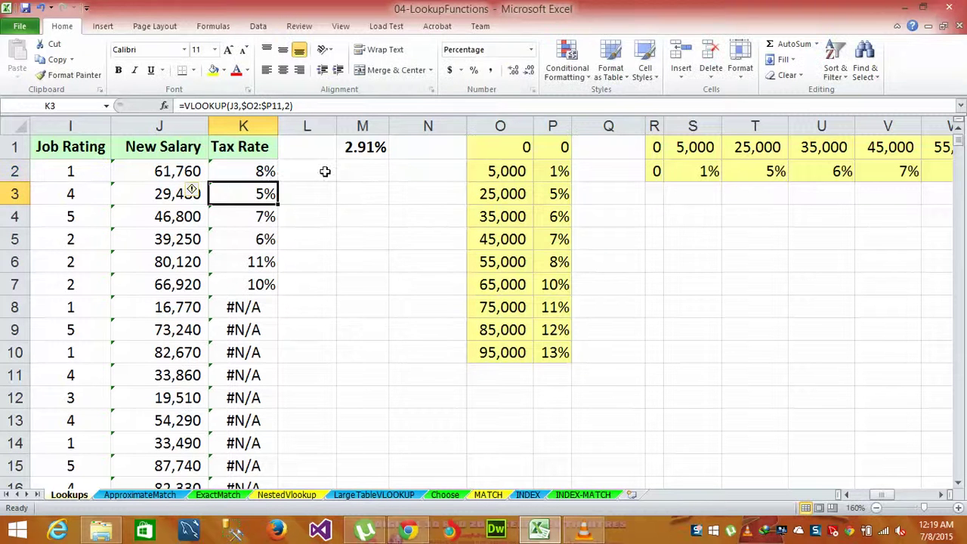
click(275, 172)
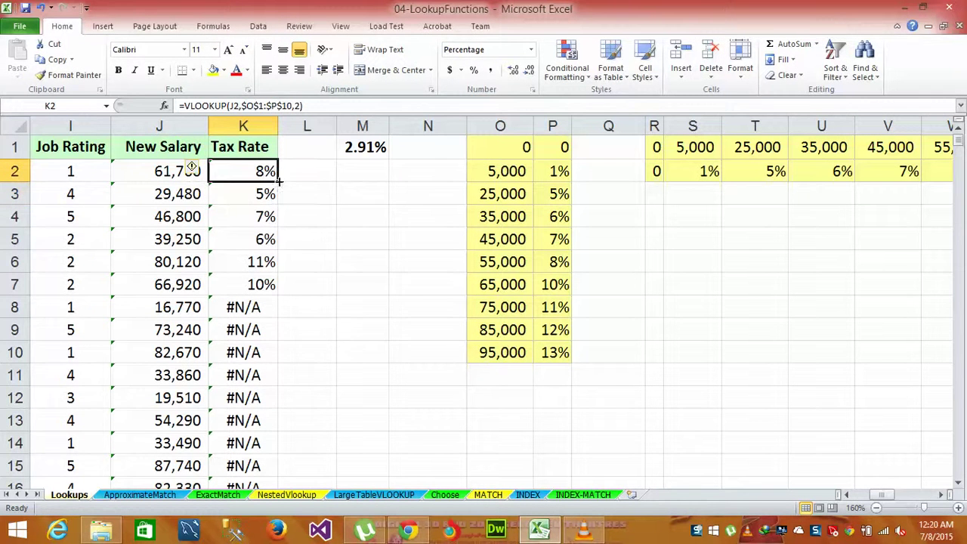
double_click(277, 180)
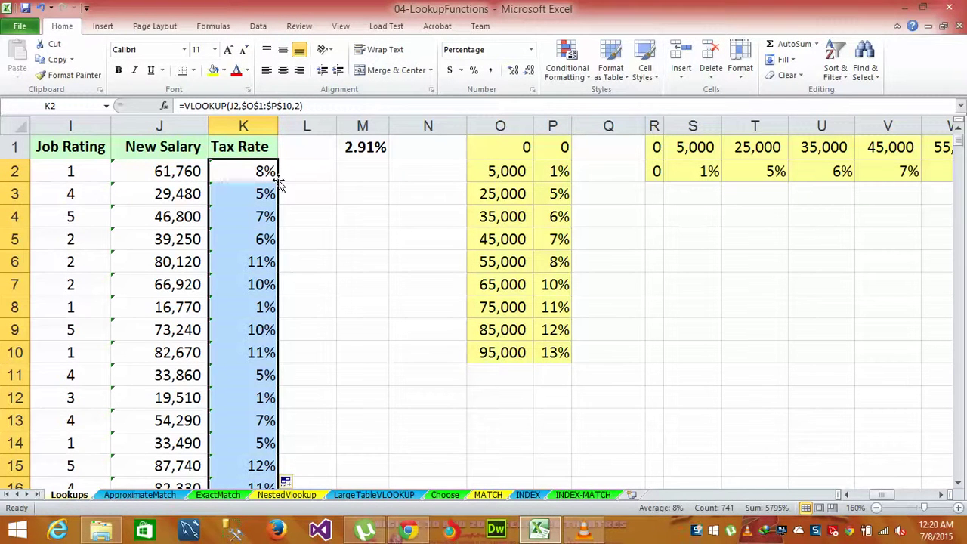